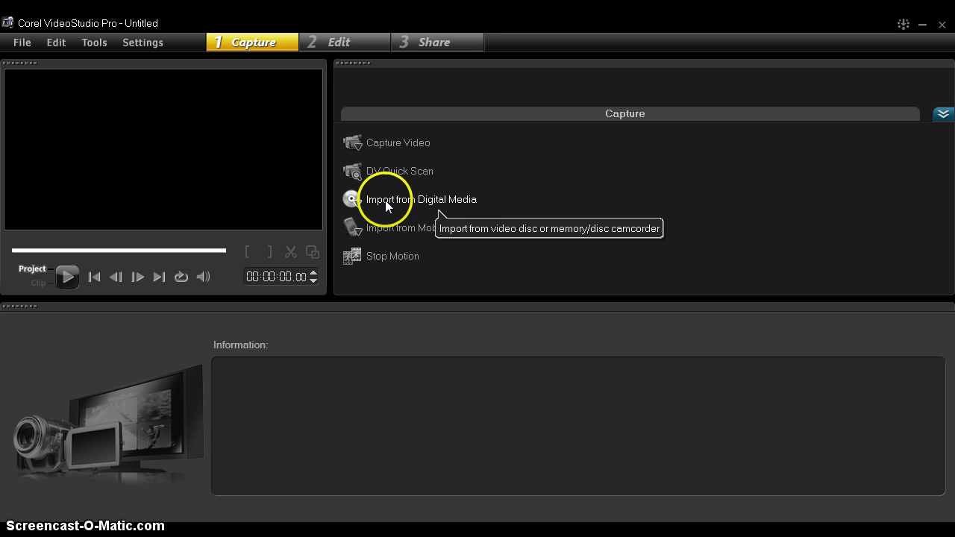
Switch to the editing workspace and place the 111021_162442_import.MOV sample clip at the start of the video track.
click(344, 47)
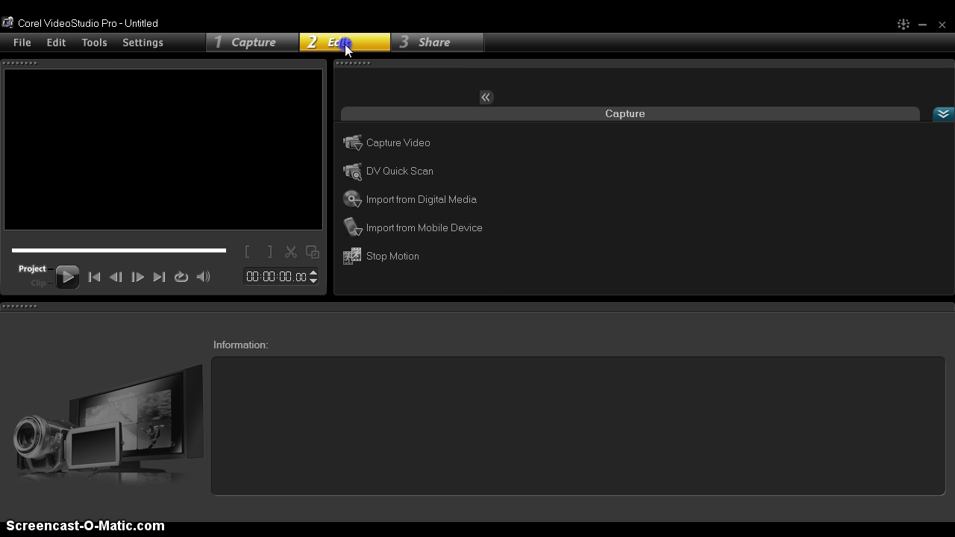
click(670, 112)
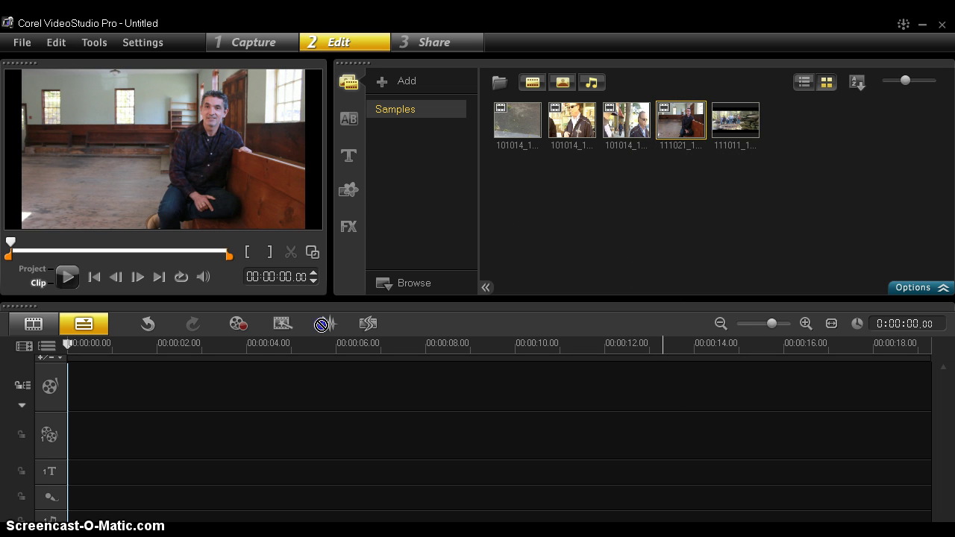
drag(225, 369, 180, 379)
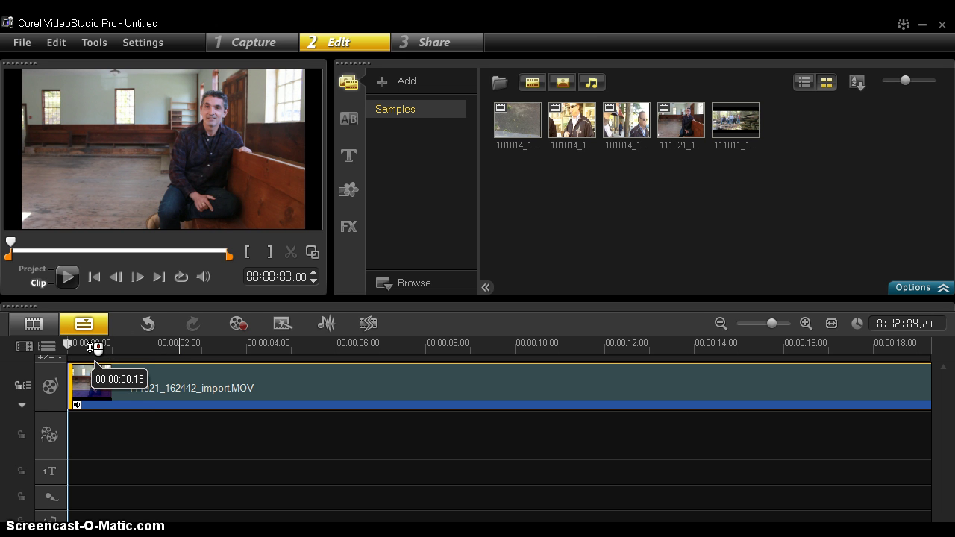
Play the clip on the video track and trim about 19 seconds off its beginning in two passes.
key(space)
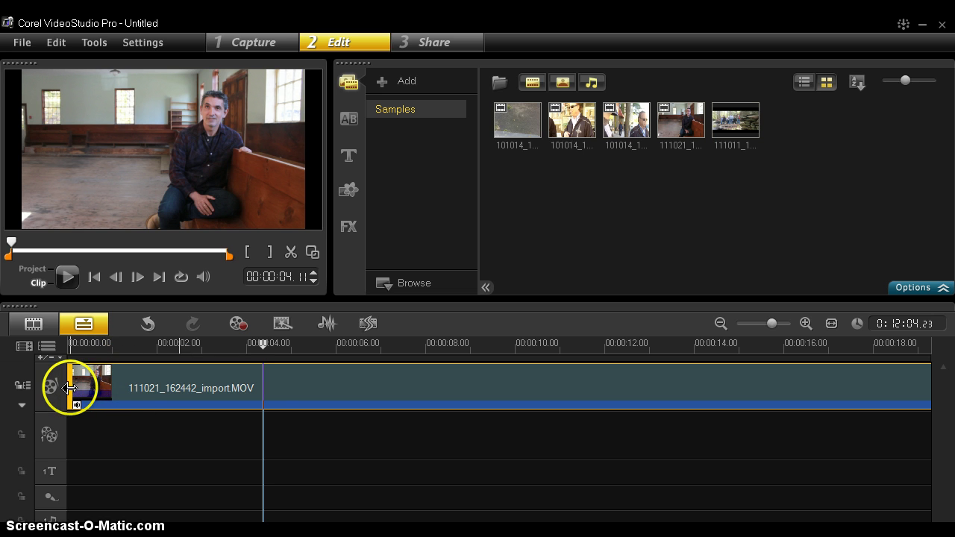
drag(70, 386, 790, 379)
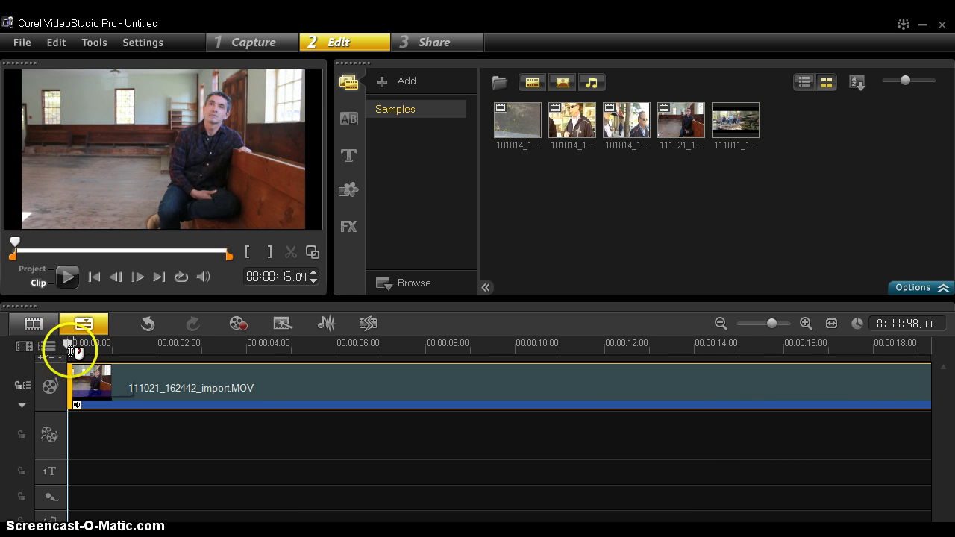
drag(69, 383, 197, 375)
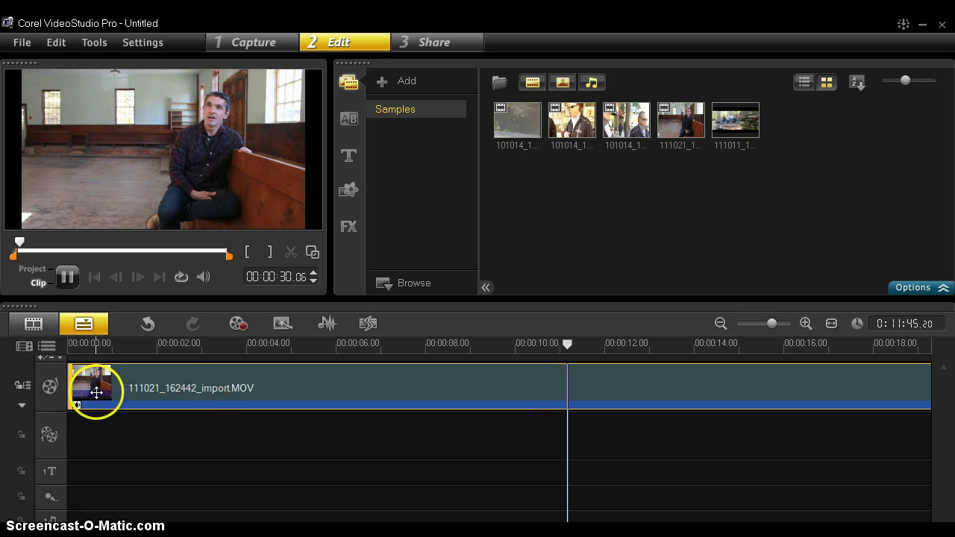
Position the playhead at about 00:00:10.12 and trim the beginning of the clip up to that point.
drag(576, 345, 534, 347)
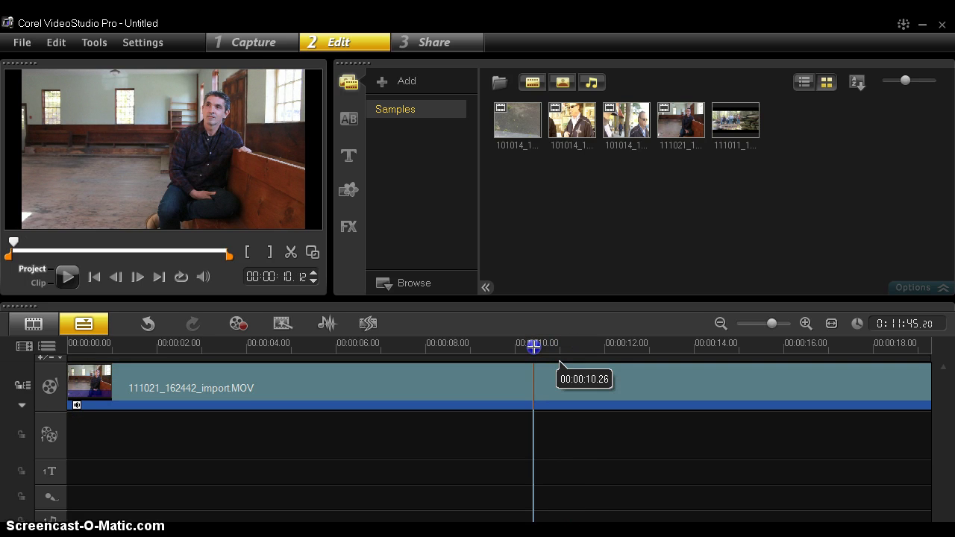
click(90, 387)
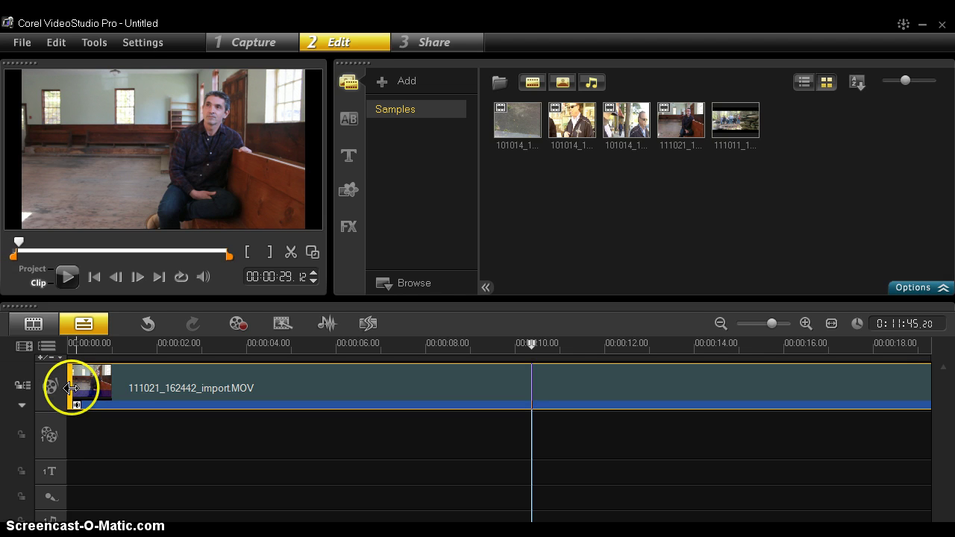
drag(70, 387, 529, 393)
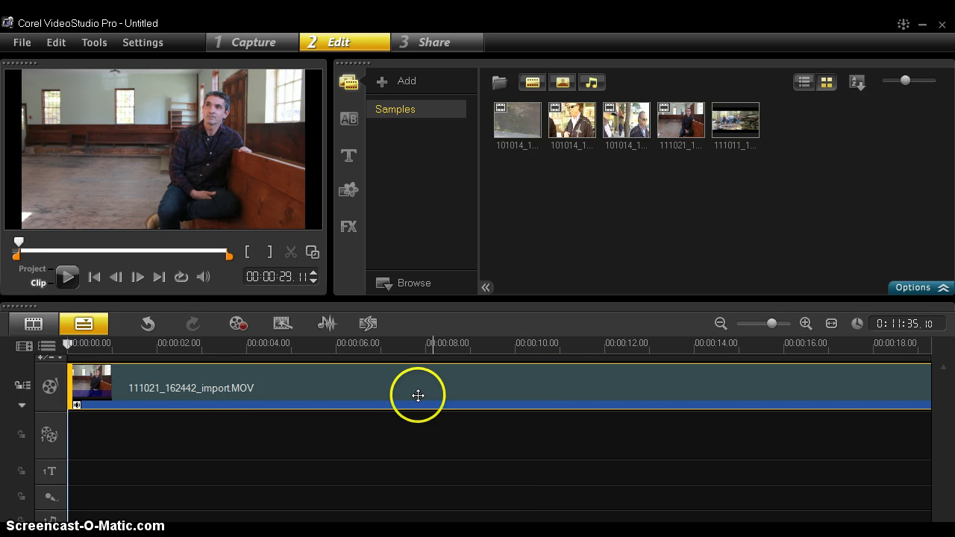
Zoom the timeline out to see the clip's full length, and zoom back in to 8-second ruler divisions.
click(720, 323)
click(720, 323)
click(720, 323)
click(720, 323)
click(720, 323)
click(719, 325)
click(719, 324)
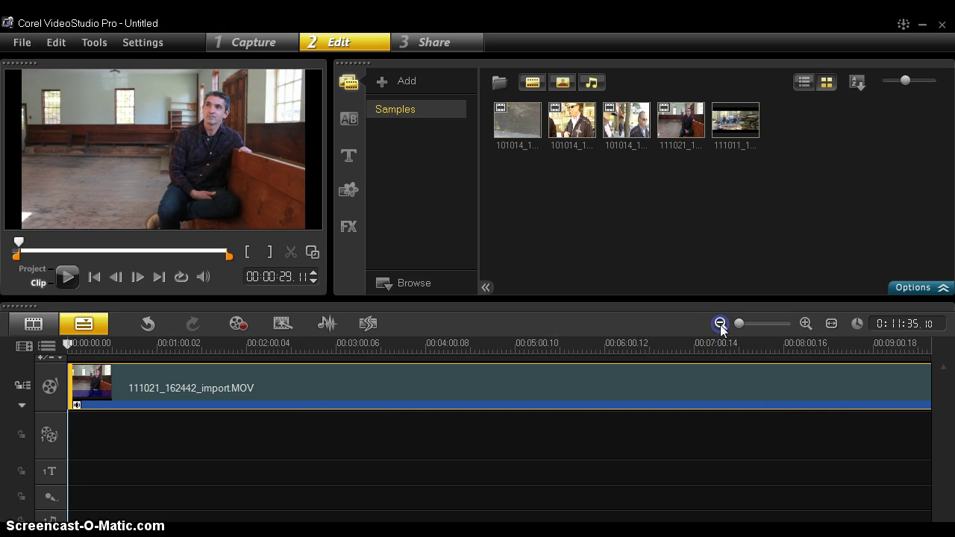
click(720, 324)
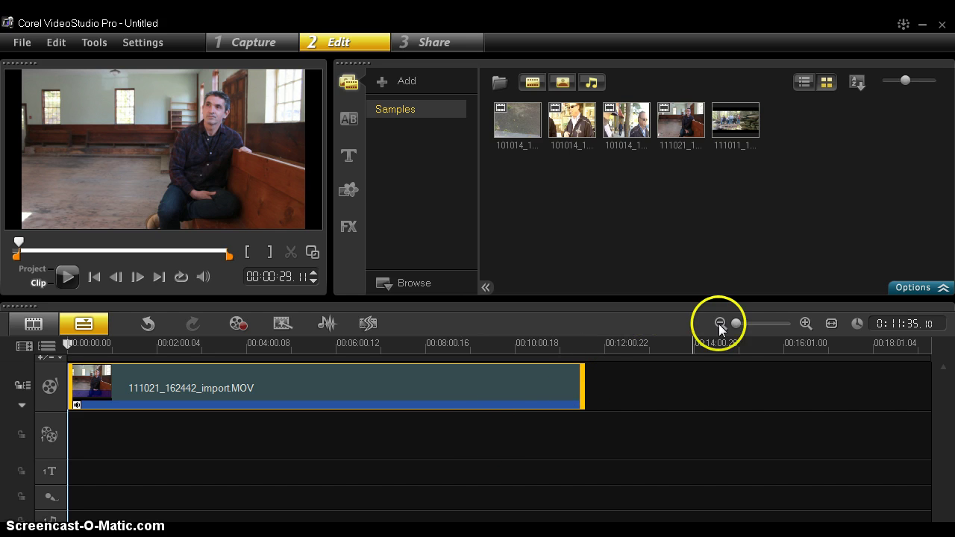
click(805, 323)
click(805, 323)
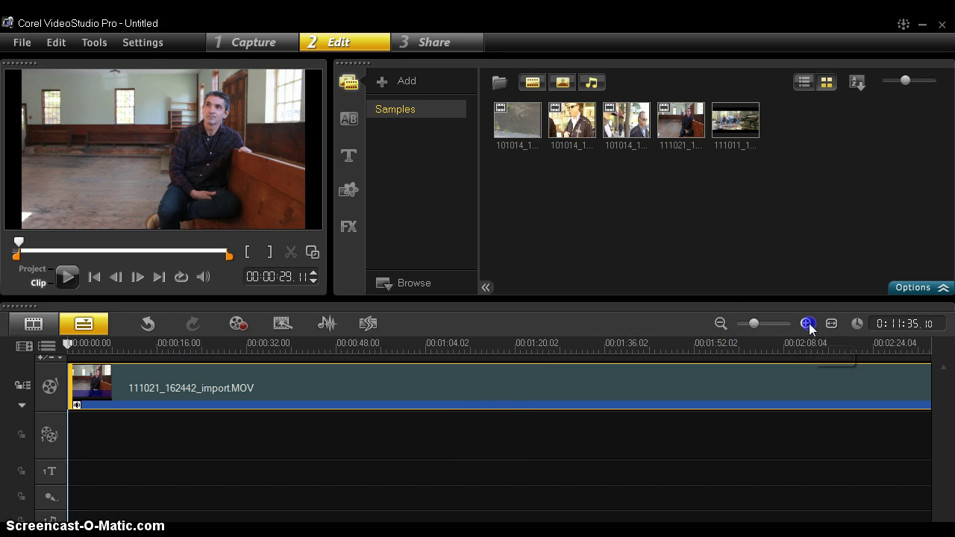
click(806, 323)
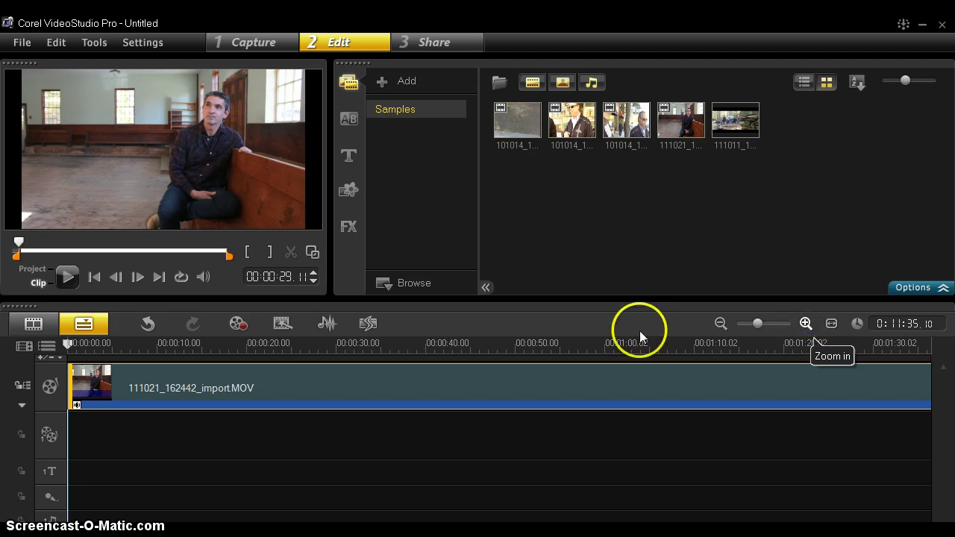
click(804, 323)
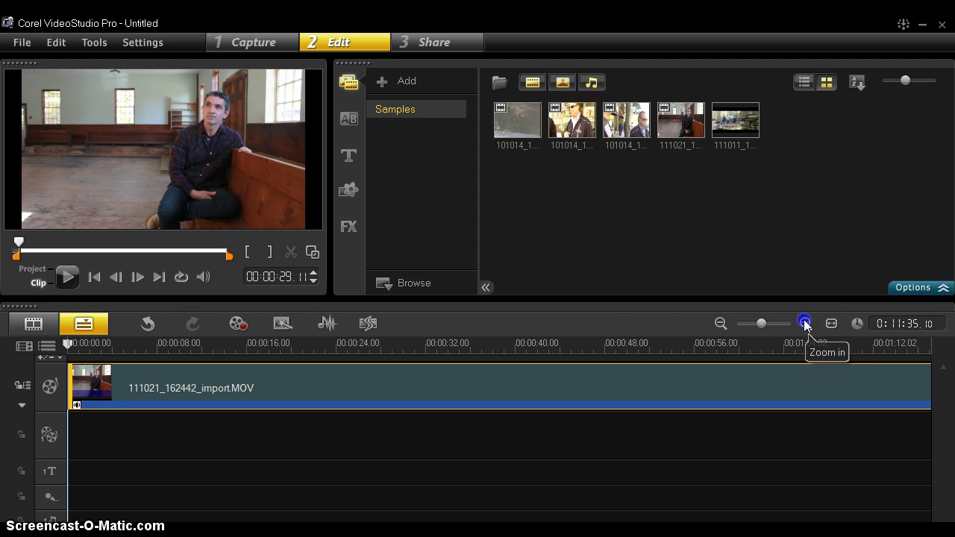
Play the trimmed clip to find the first cut point and split it at 00:00:05.26.
click(85, 405)
key(space)
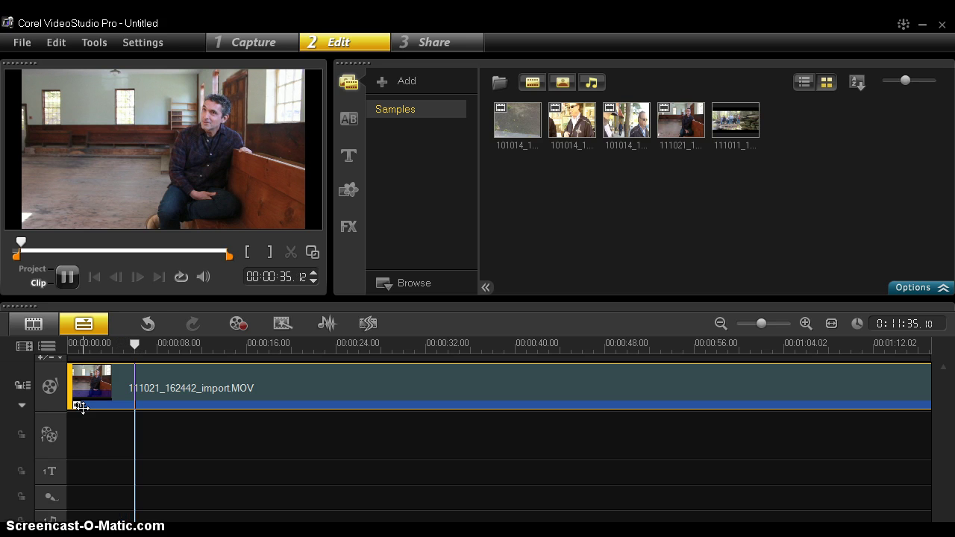
key(space)
click(134, 342)
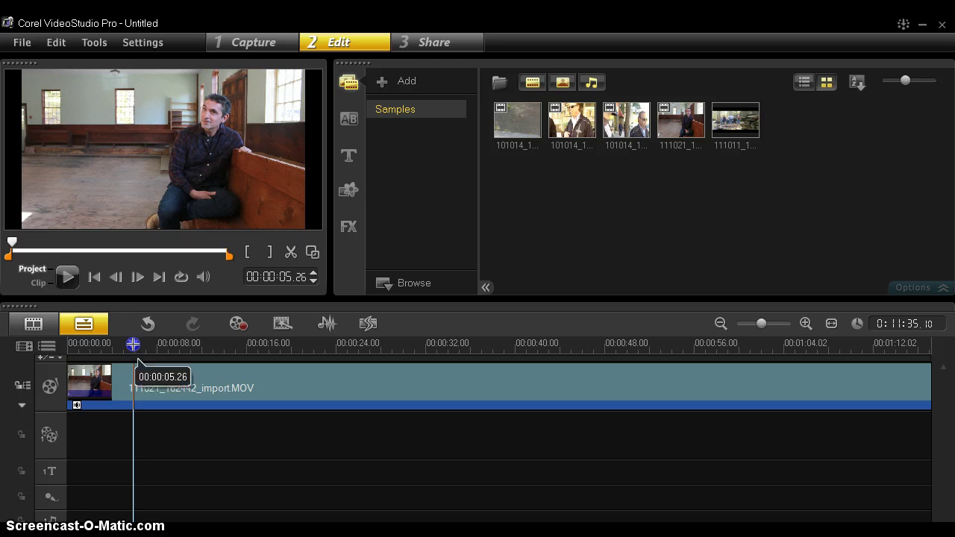
click(132, 393)
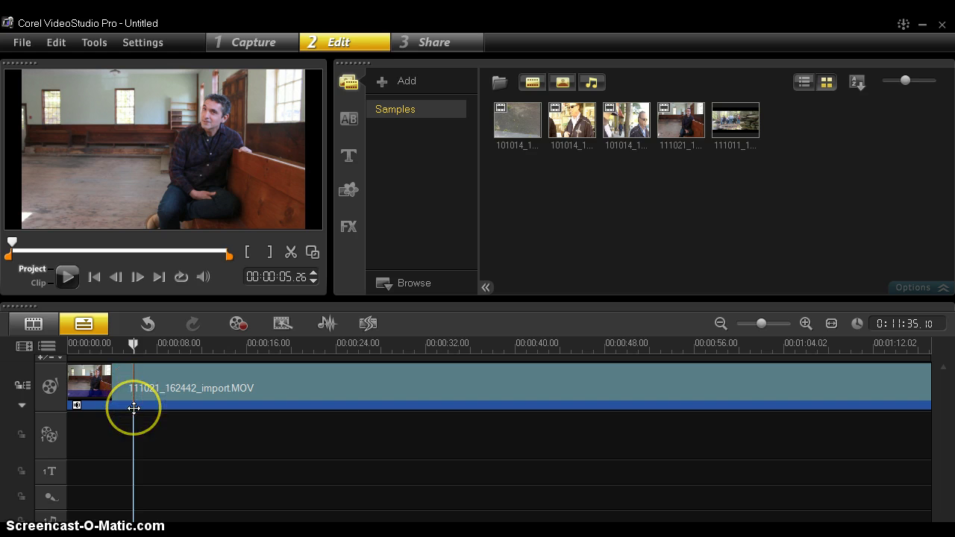
click(290, 253)
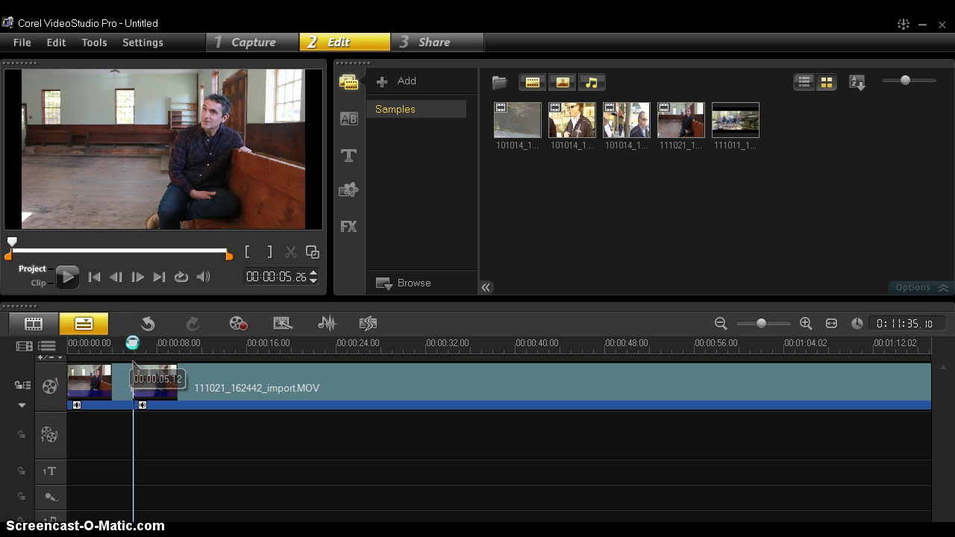
Play on from the first cut to find the end of the unwanted passage and split the clip at 00:00:09.06.
key(space)
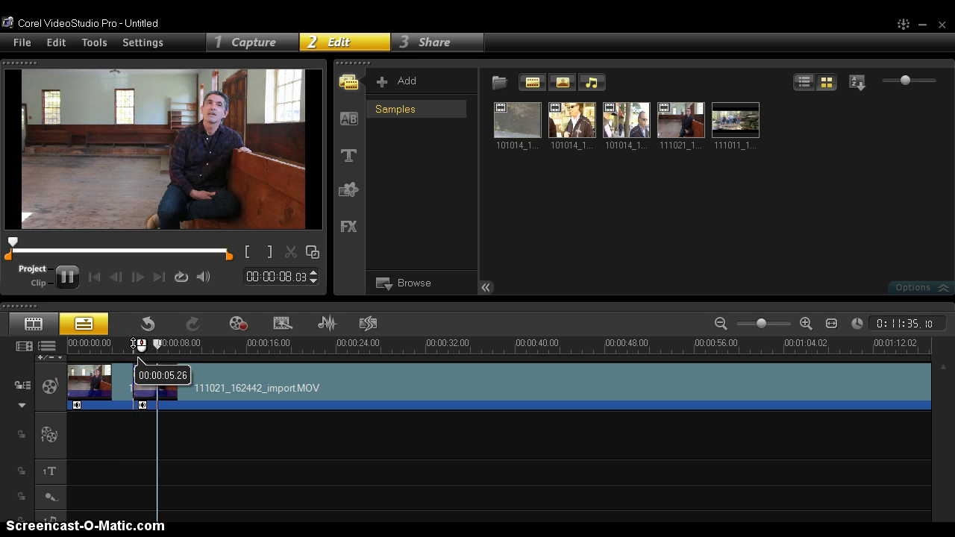
click(174, 344)
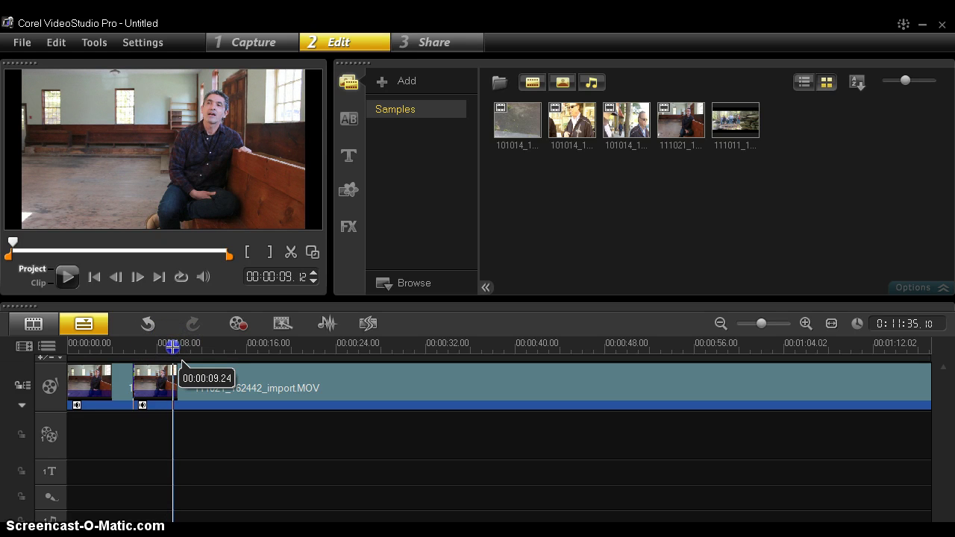
drag(172, 346, 171, 344)
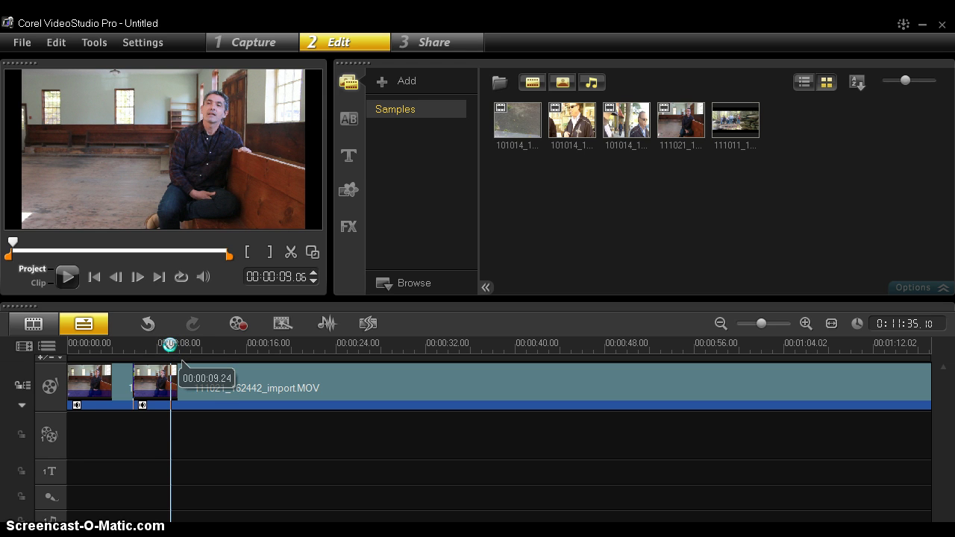
key(space)
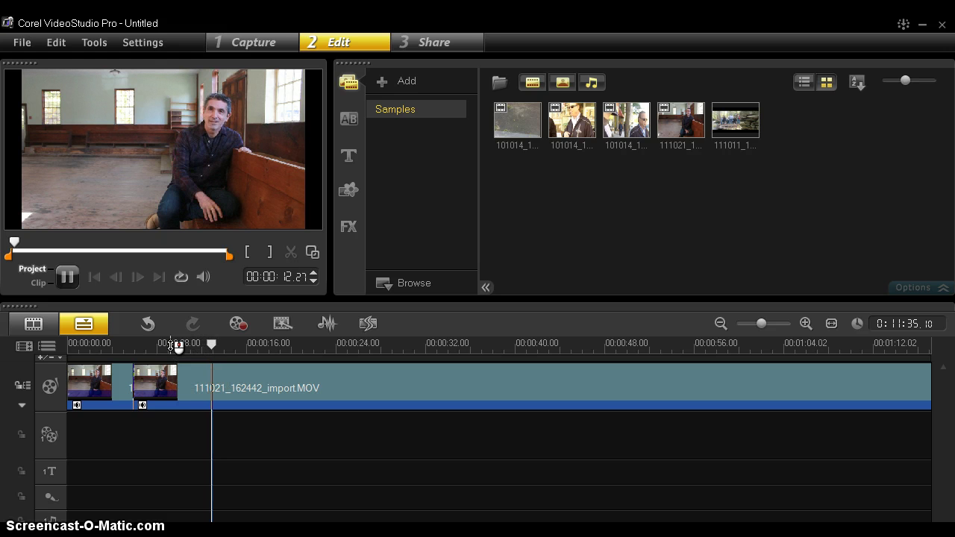
click(171, 345)
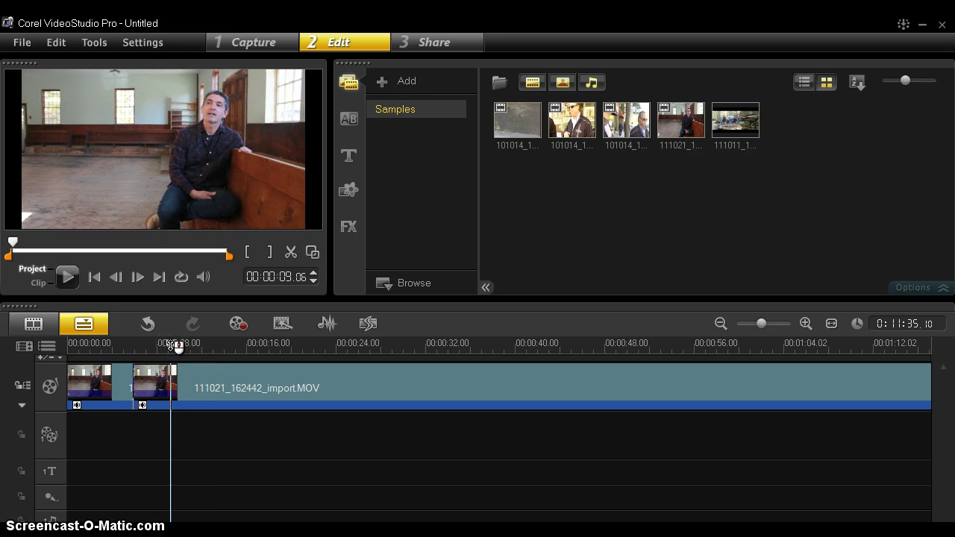
drag(173, 346, 269, 335)
click(291, 251)
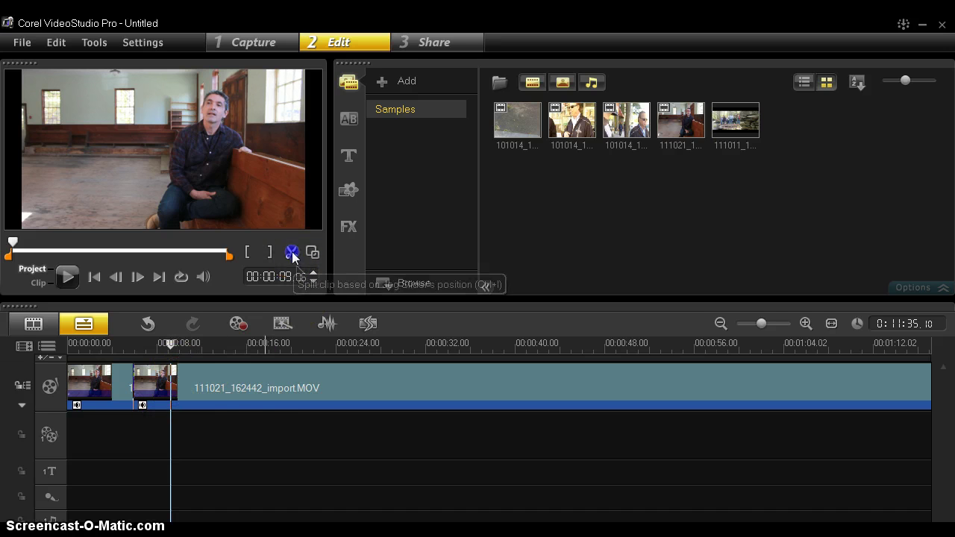
click(291, 252)
Delete the short segment between the two cuts and play the project from the beginning to check the join.
click(158, 386)
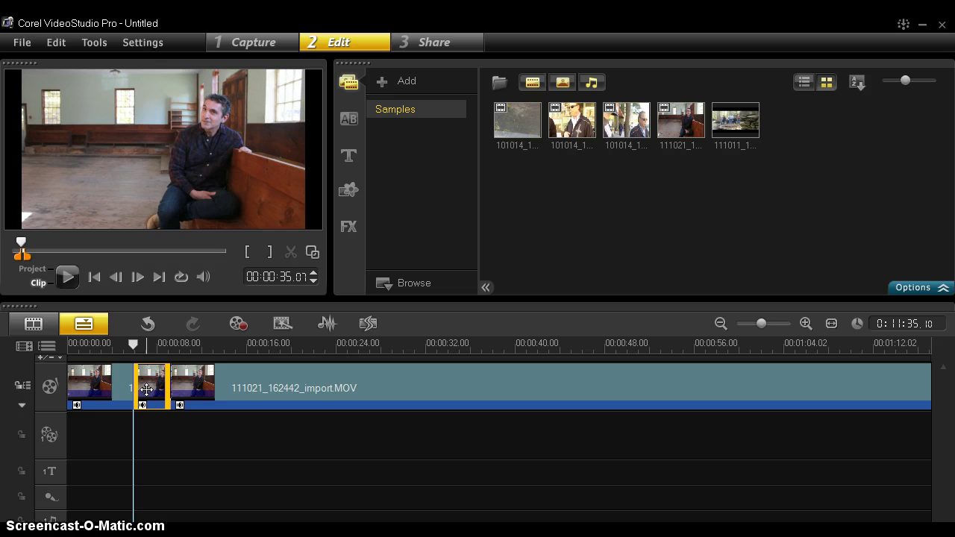
key(Delete)
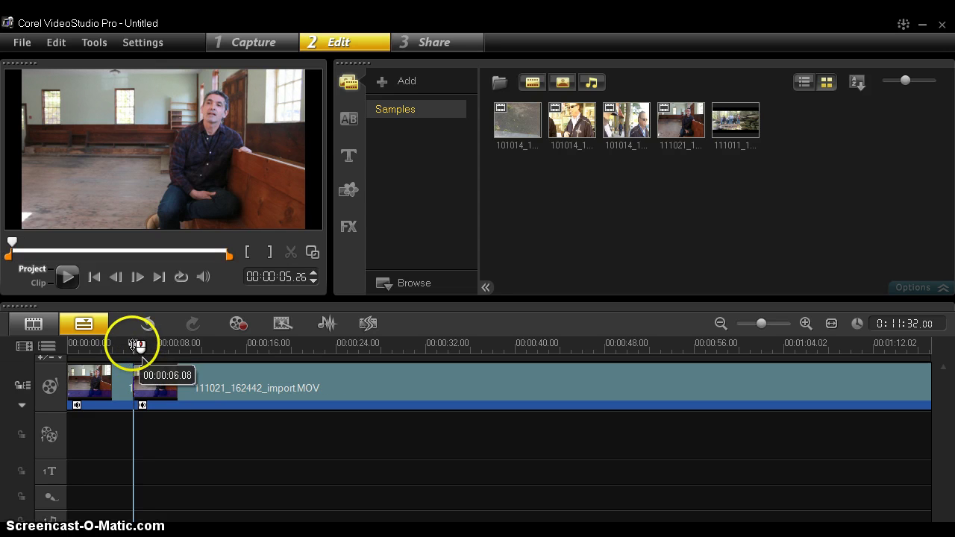
drag(130, 344, 66, 344)
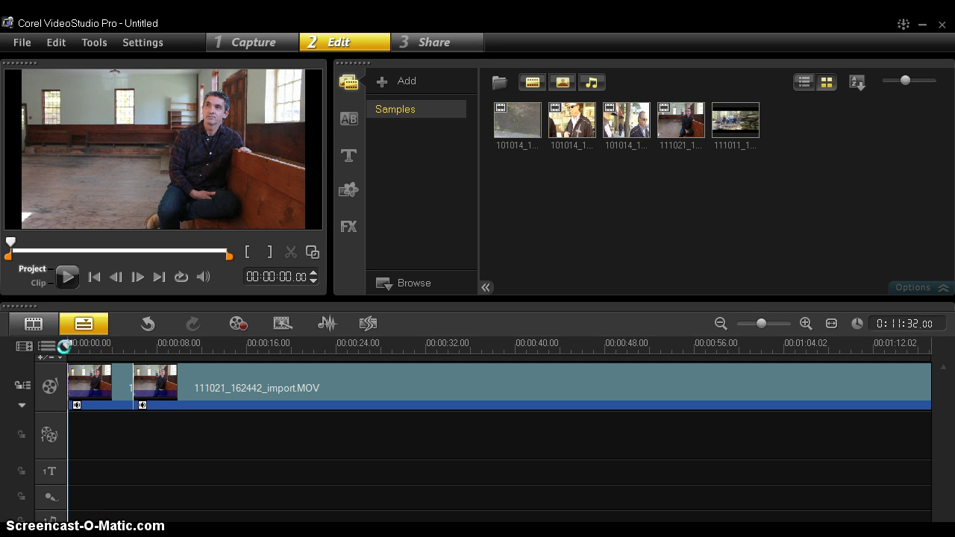
key(space)
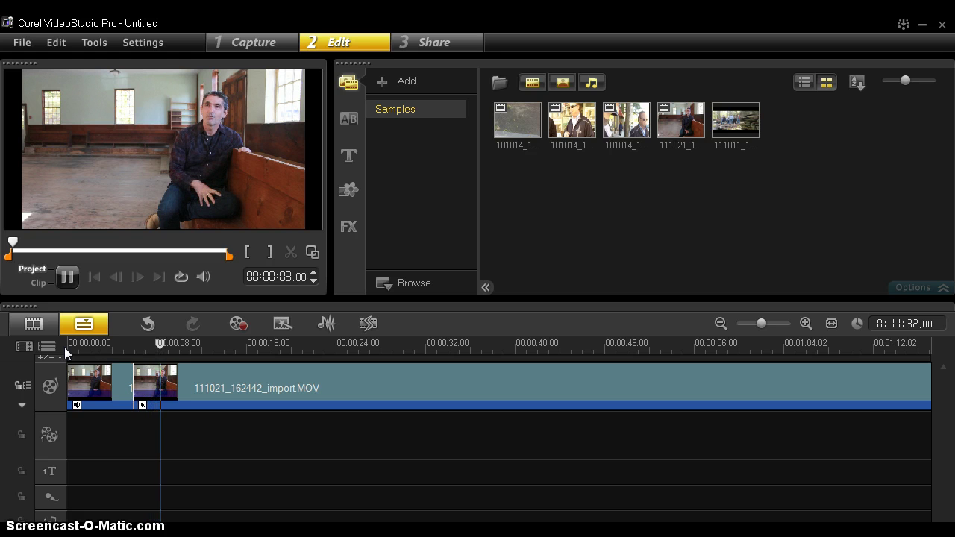
key(space)
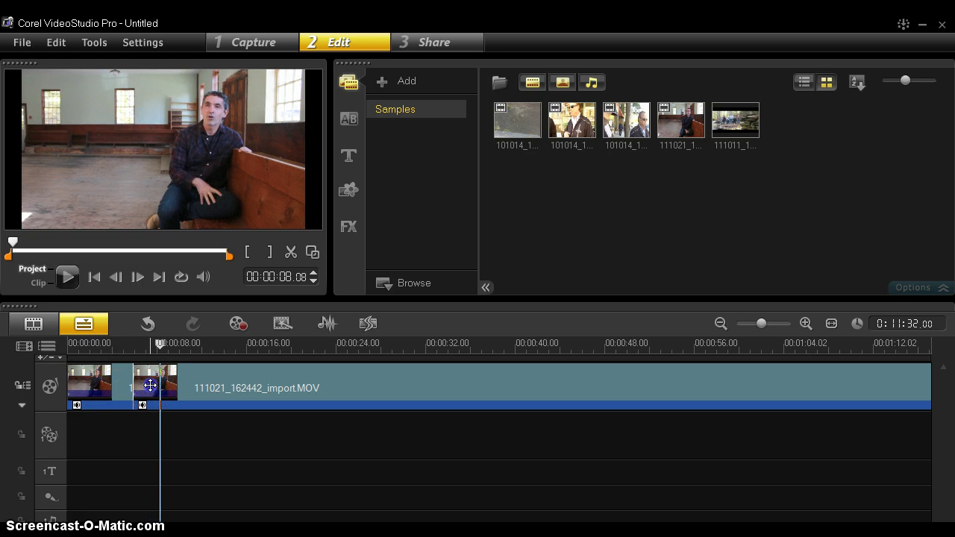
Extend the beginning of the second clip by about 24 frames to restore footage cut just before it.
click(149, 385)
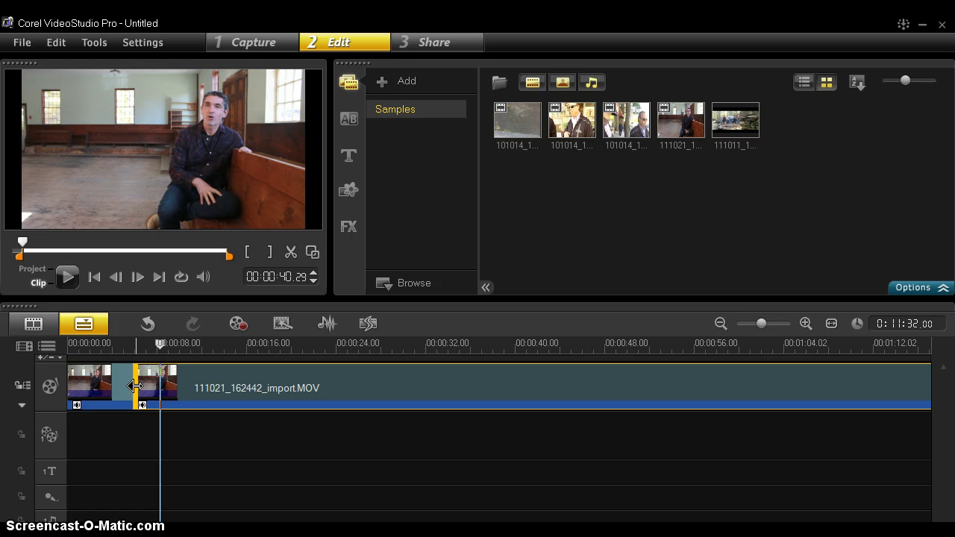
drag(134, 386, 125, 387)
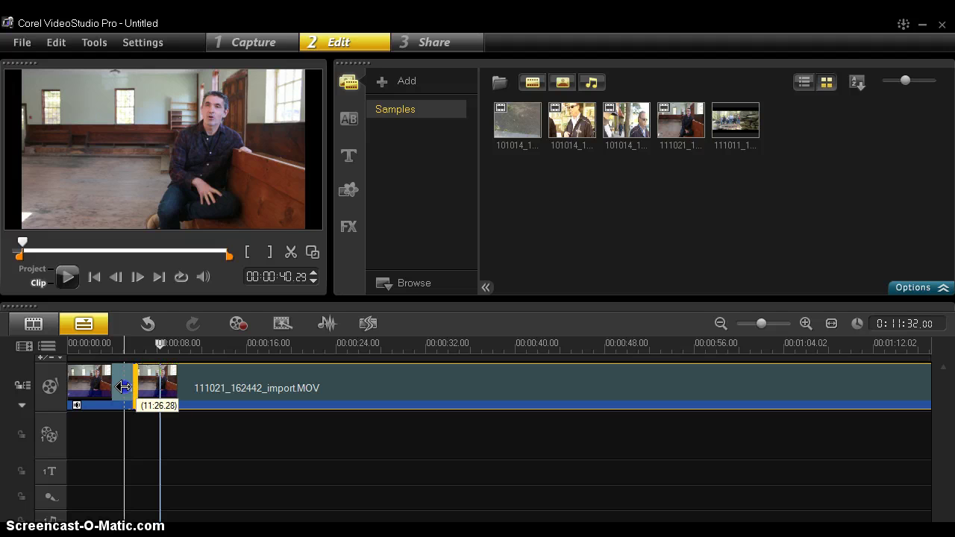
drag(124, 387, 124, 386)
click(143, 383)
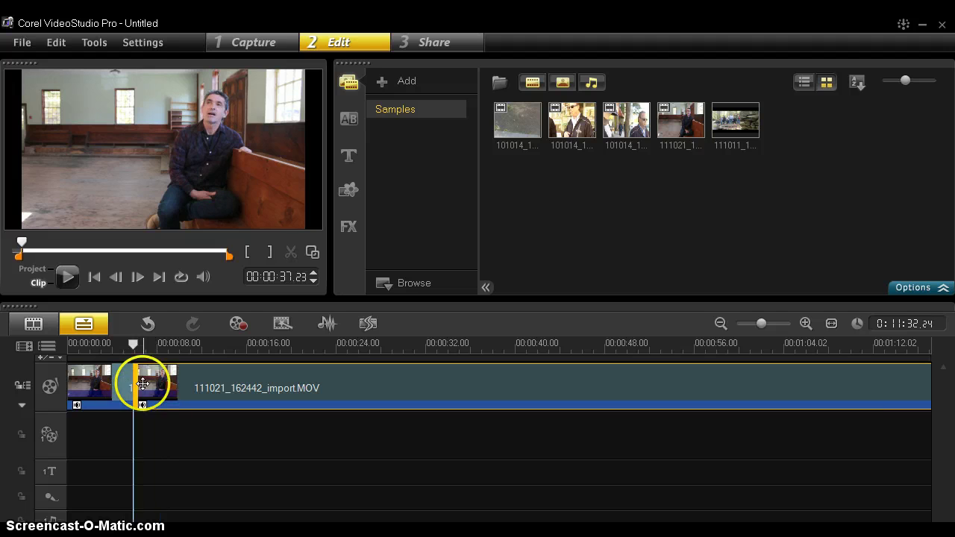
Play the project across the join between the two clips, starting at 00:00:04.12.
click(133, 345)
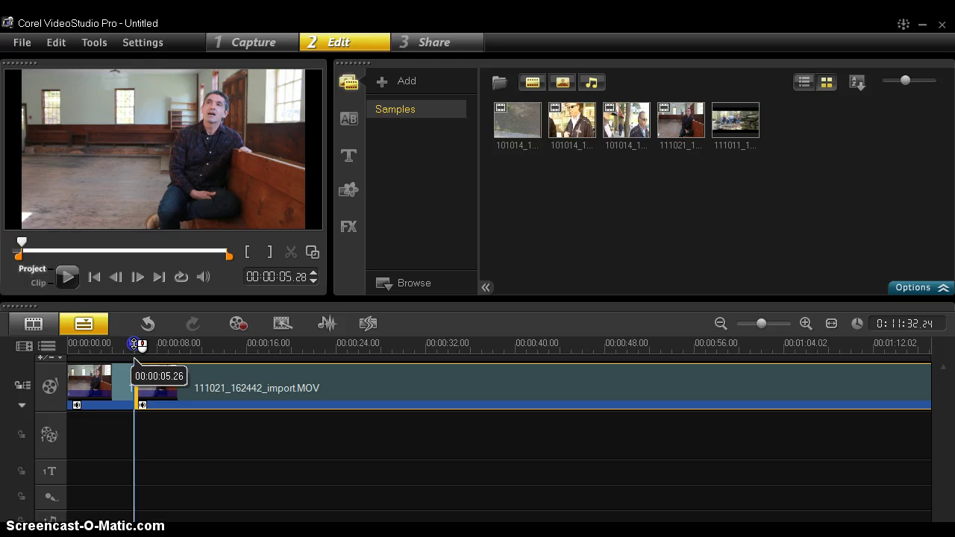
drag(134, 345, 117, 344)
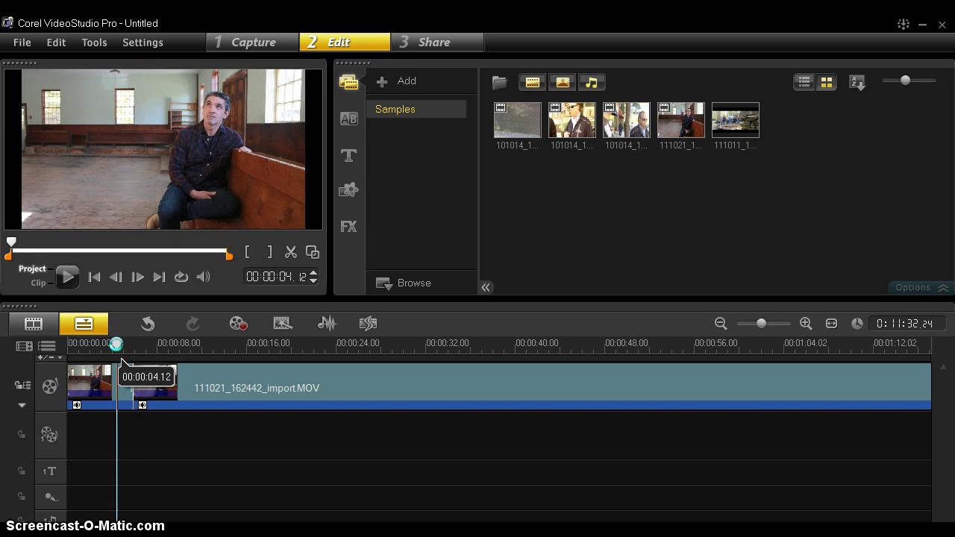
key(space)
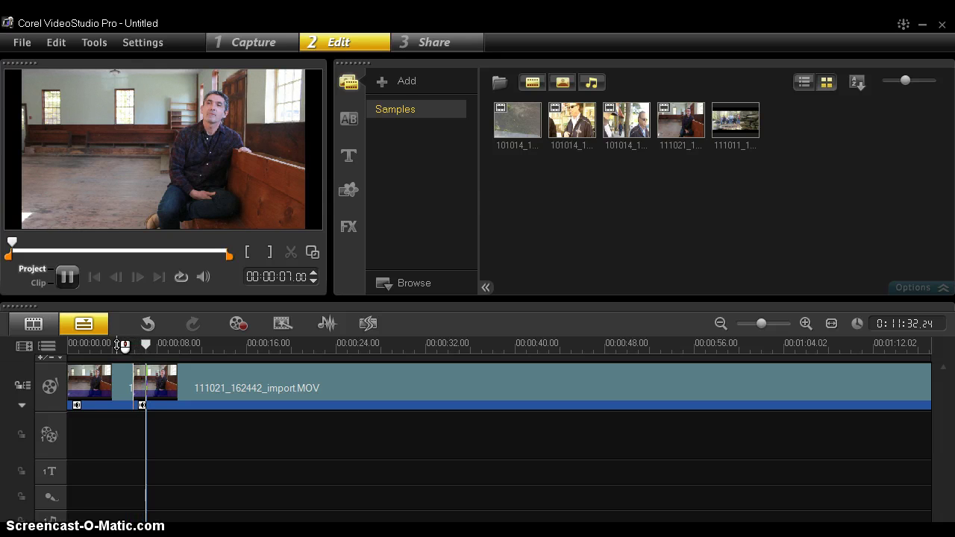
Stop playback and return the playhead to the join between the two clips, at 00:00:05.16.
click(121, 391)
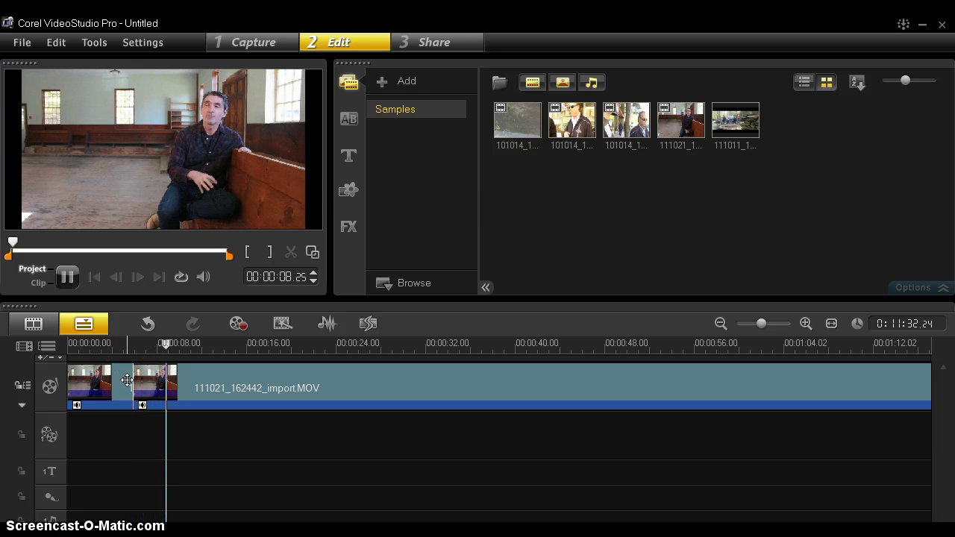
mouse_move(129, 378)
mouse_down()
mouse_move(166, 382)
mouse_move(130, 381)
mouse_up()
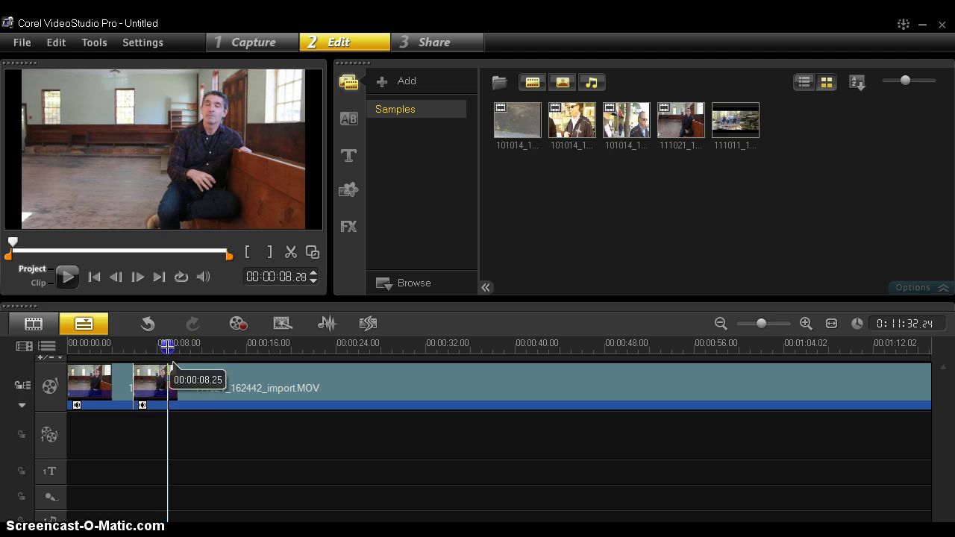
drag(166, 344, 130, 351)
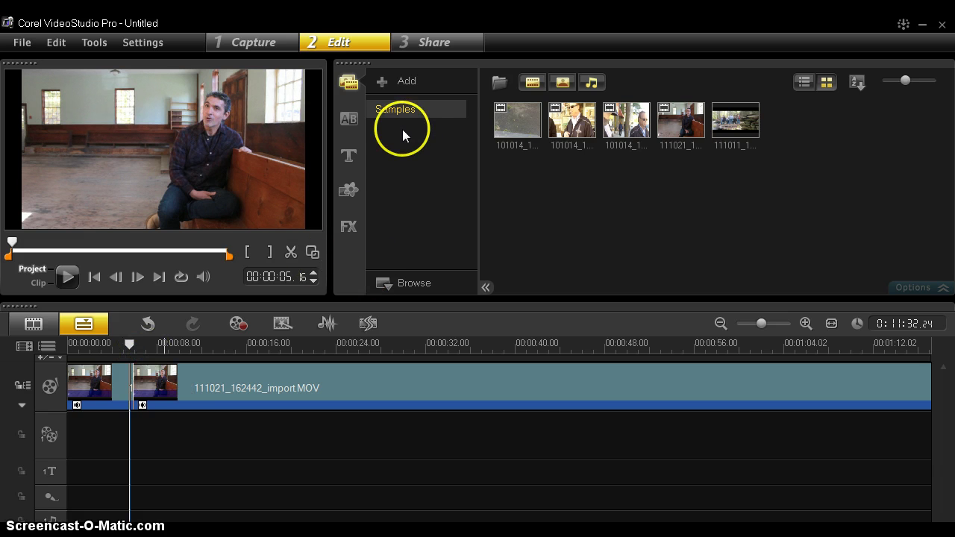
Insert a Flashback transition at the join between the two clips on the video track.
click(349, 121)
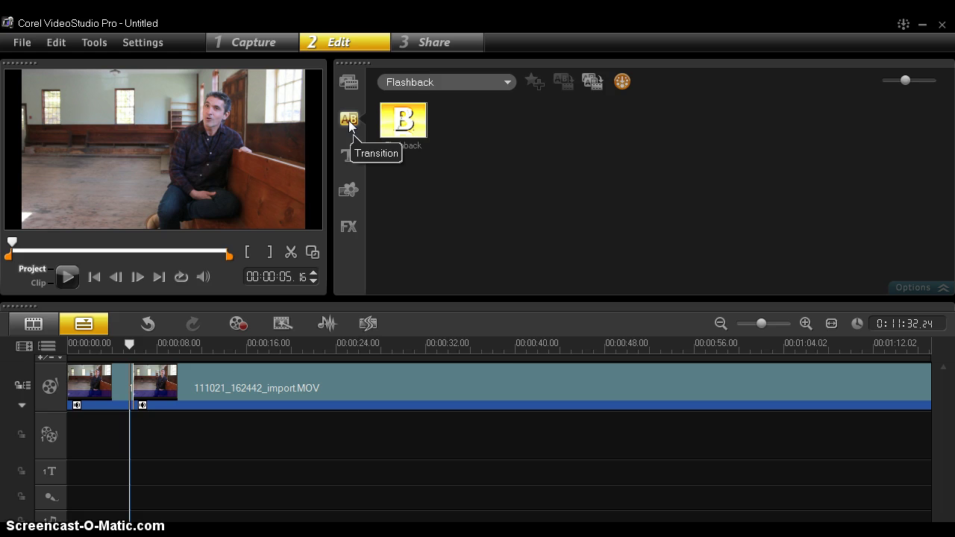
click(437, 83)
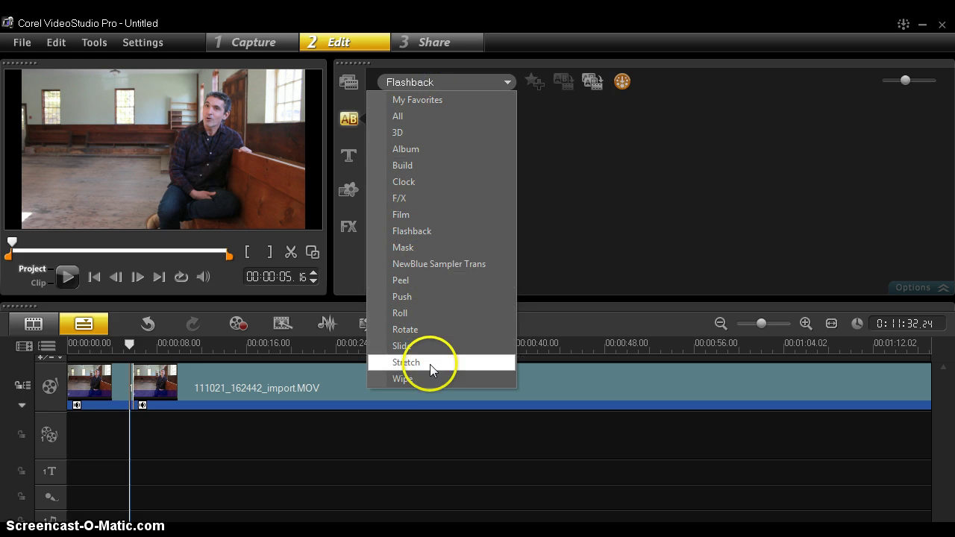
click(483, 232)
click(405, 125)
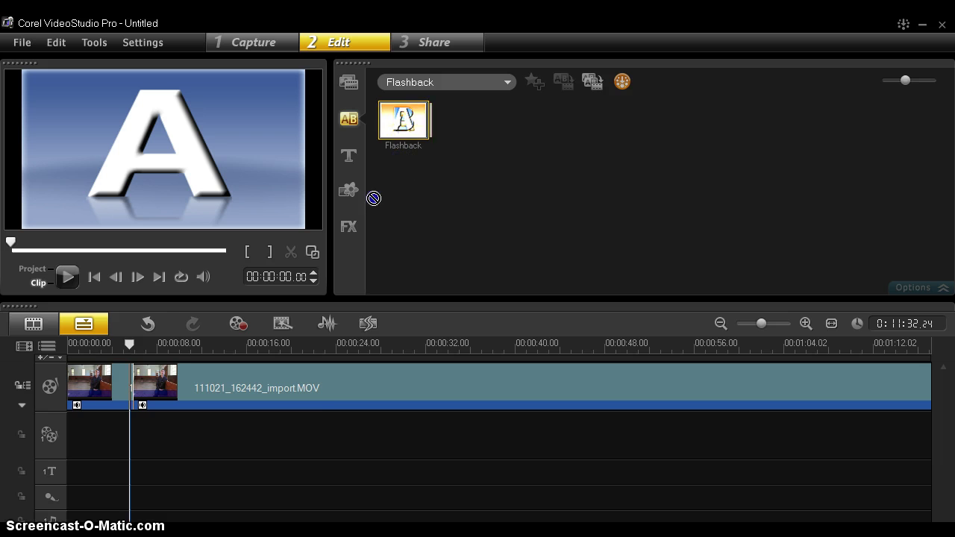
drag(218, 332, 133, 400)
Play the project from a few seconds before the Flashback transition to check it, and stop just after it at 00:00:07.12.
drag(129, 345, 94, 347)
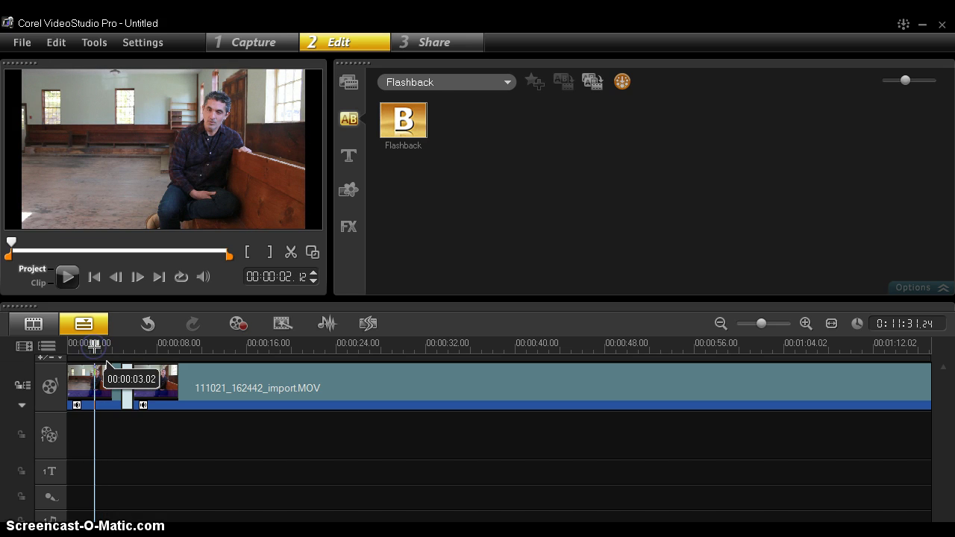
key(space)
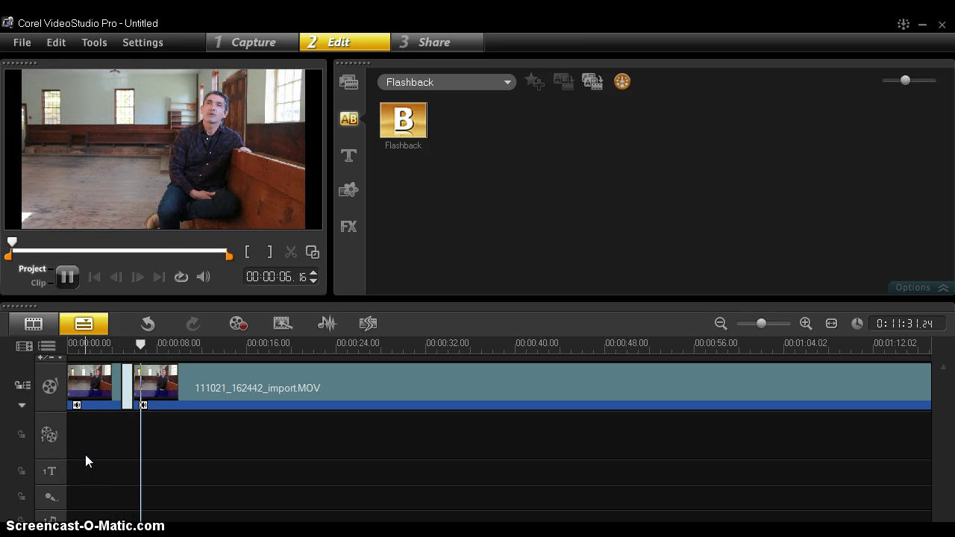
key(space)
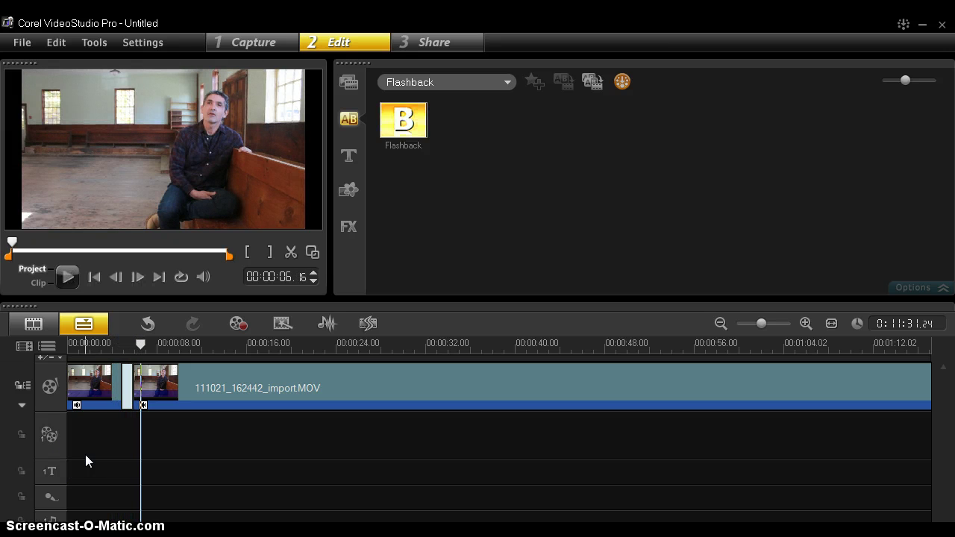
click(142, 343)
drag(141, 343, 150, 344)
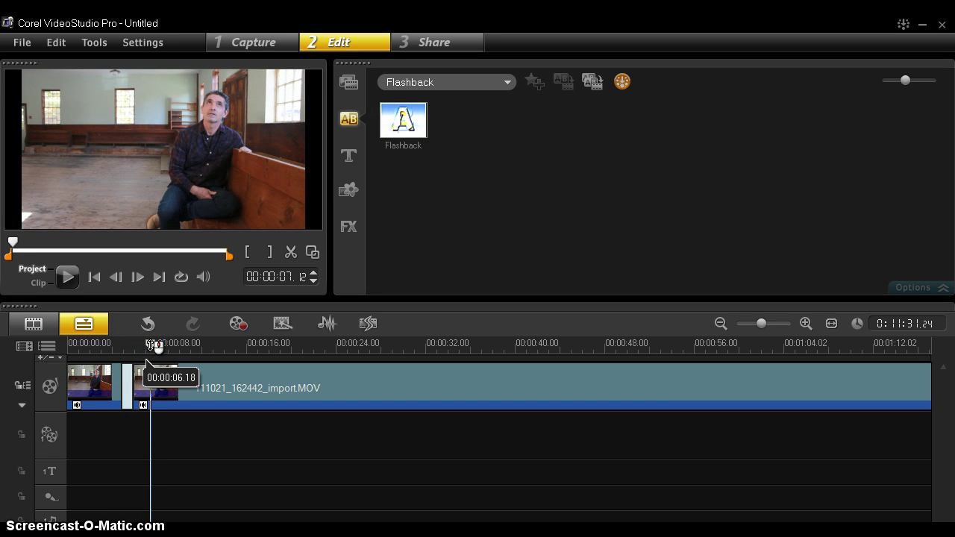
click(152, 345)
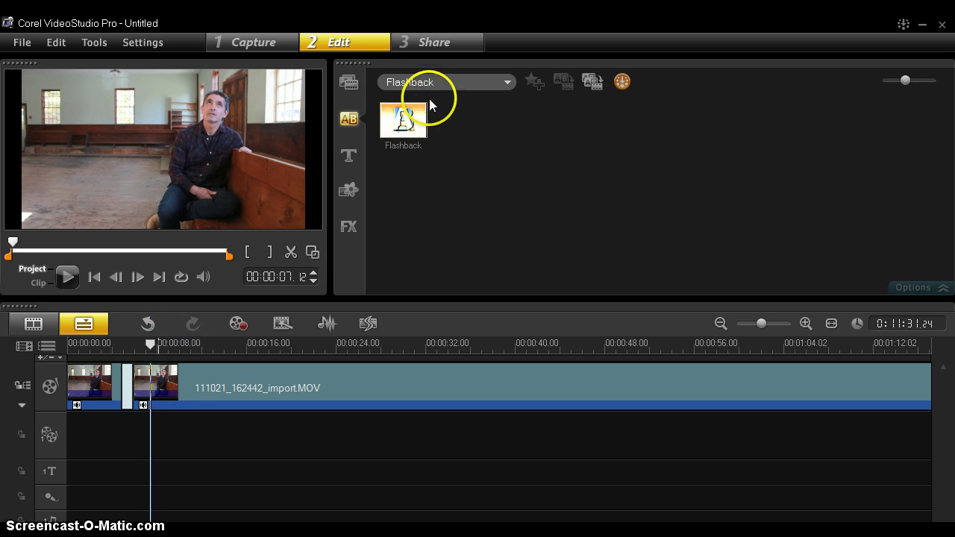
Preview the photo 111011_110742_import.JPG from the media library.
click(349, 84)
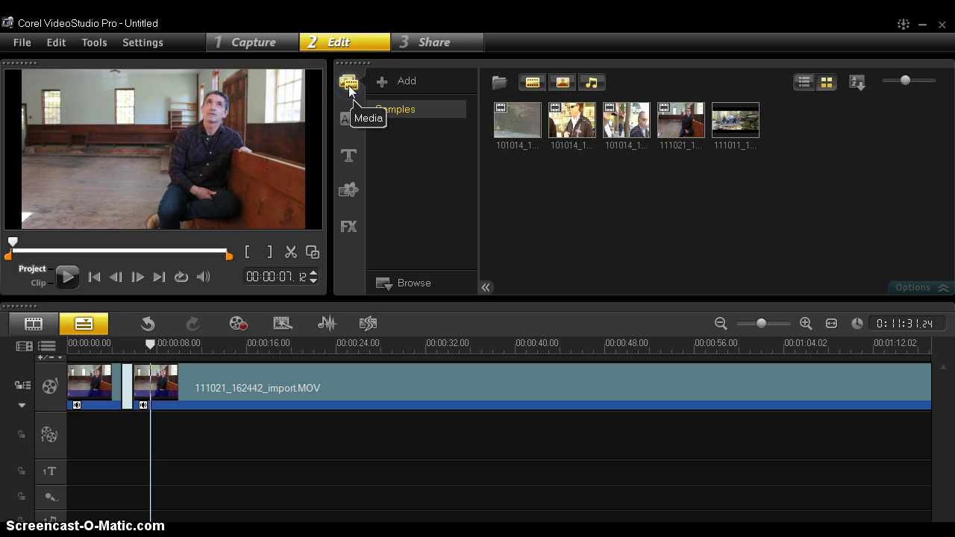
click(738, 128)
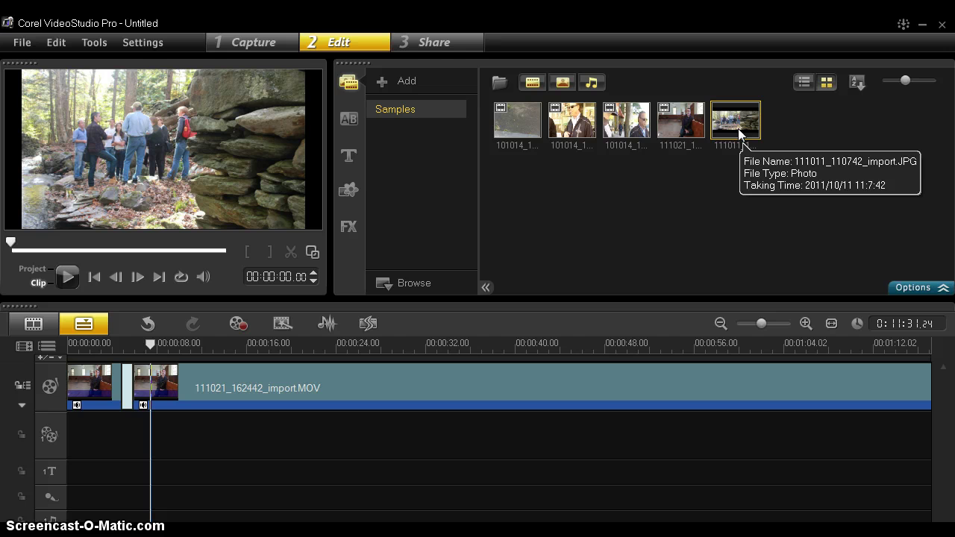
click(716, 161)
click(749, 152)
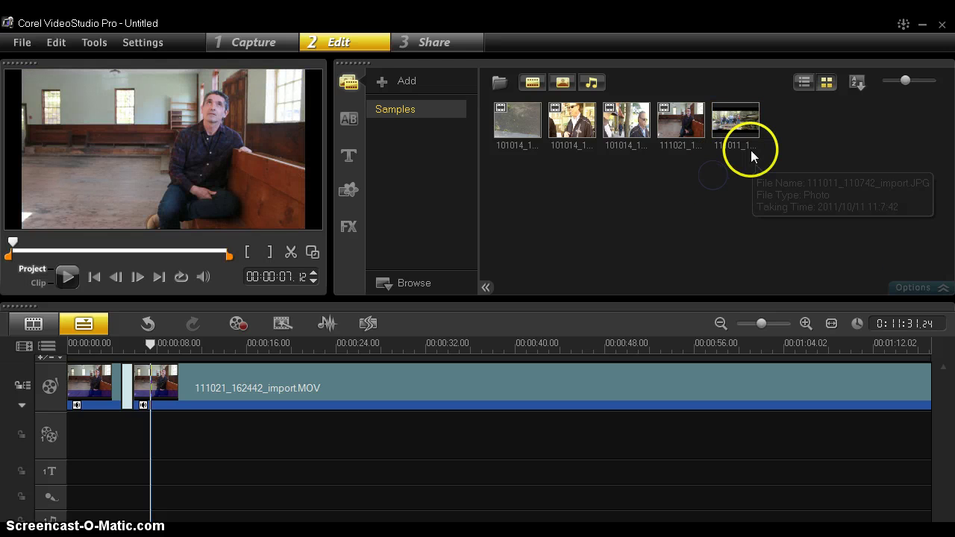
click(736, 133)
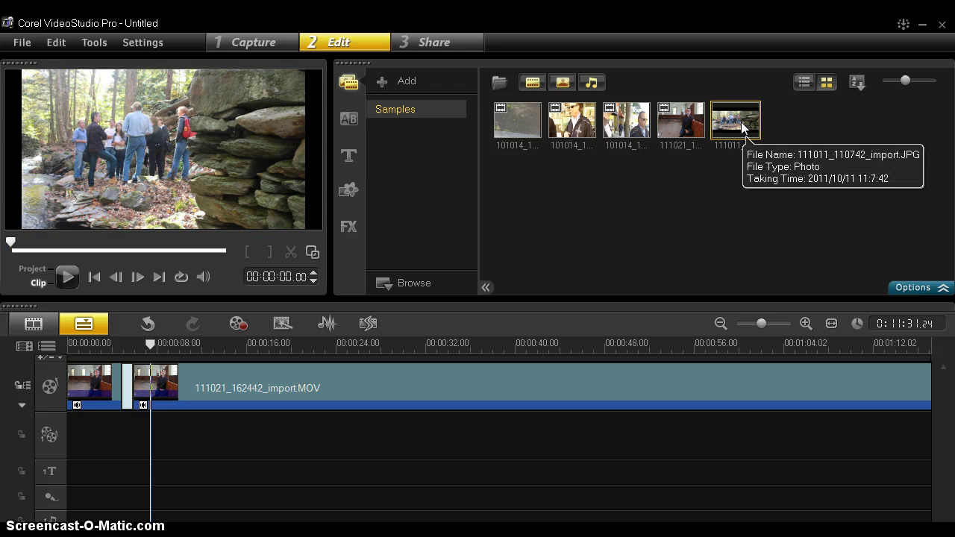
Look at the import options in the Capture workspace and return to the Edit workspace.
click(255, 45)
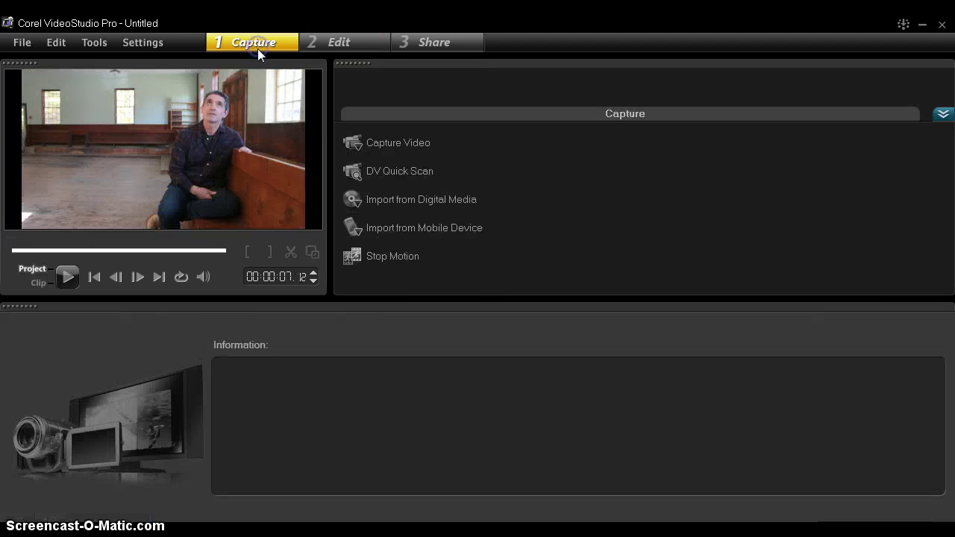
click(344, 42)
click(704, 178)
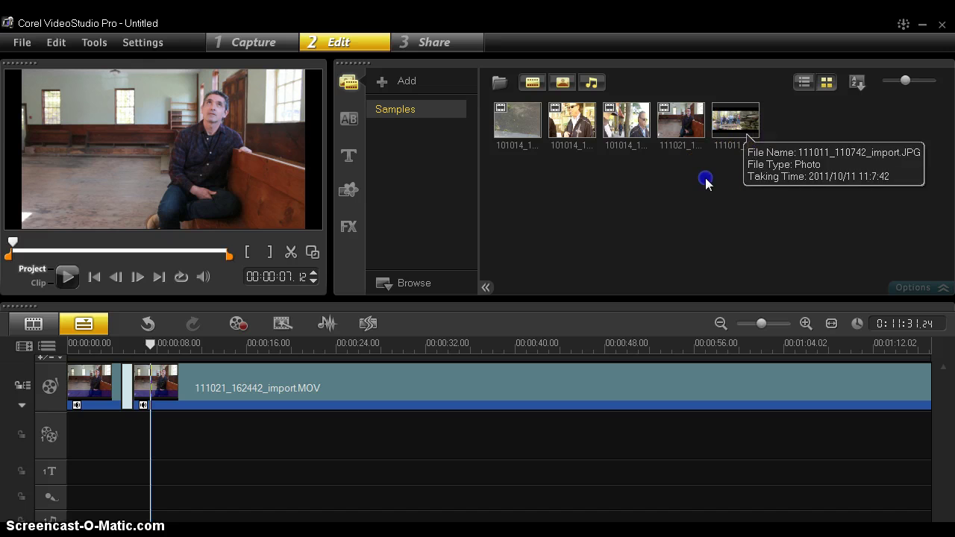
Place the photo 111011_110742_import.JPG on the overlay track at 00:00:03.26 over the transition and fit it to the screen.
drag(740, 122, 112, 426)
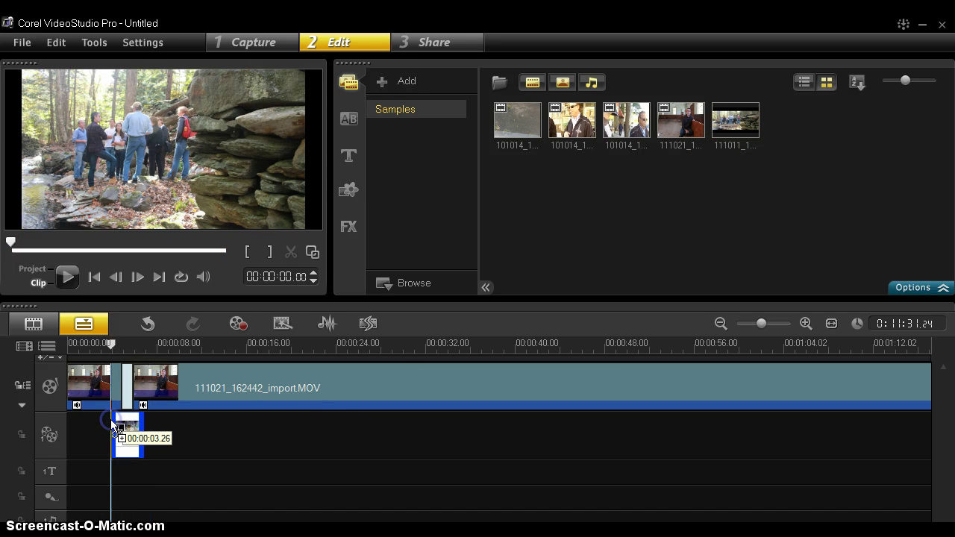
click(113, 346)
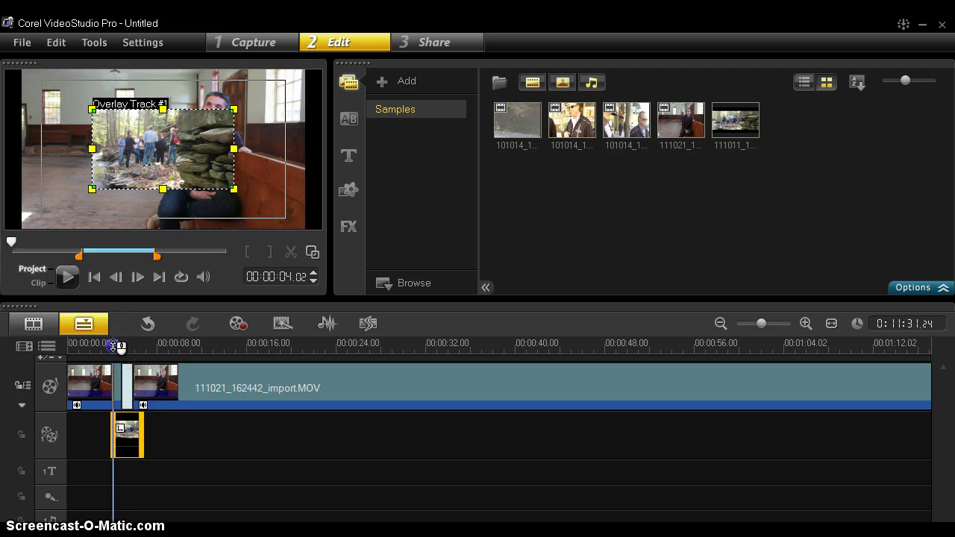
drag(113, 346, 115, 346)
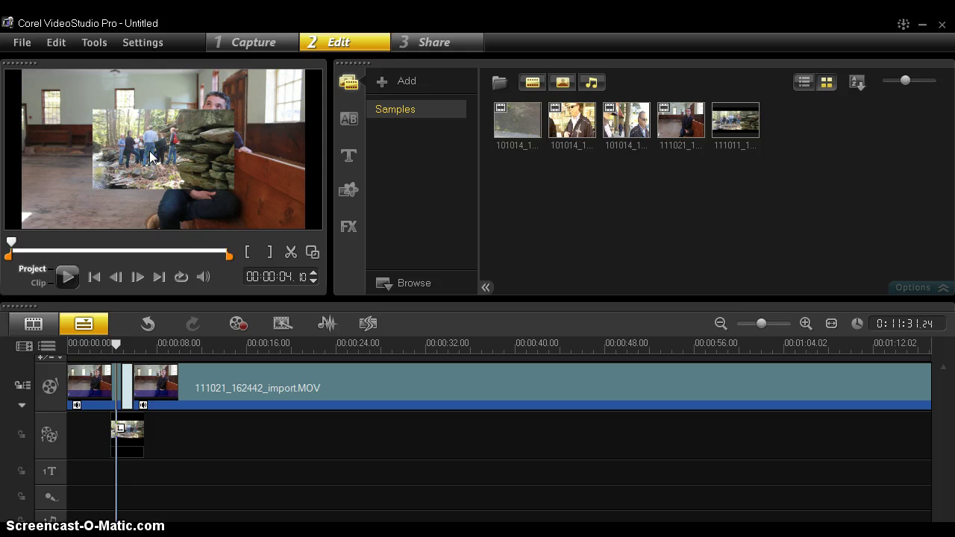
click(134, 435)
right_click(170, 147)
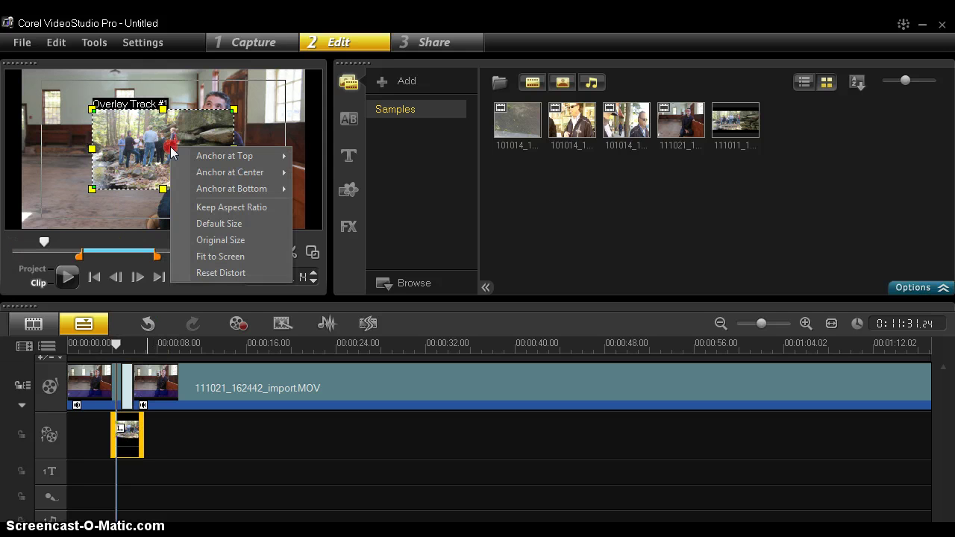
click(230, 257)
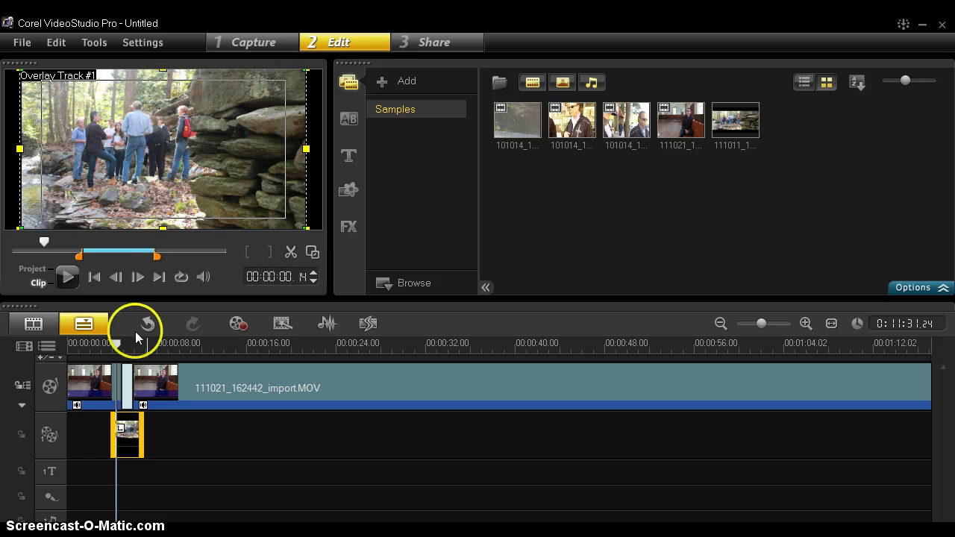
Play the project from 00:00:00.16 past the overlay photo, then move the playhead back onto the photo at 00:00:05.26.
drag(116, 343, 73, 345)
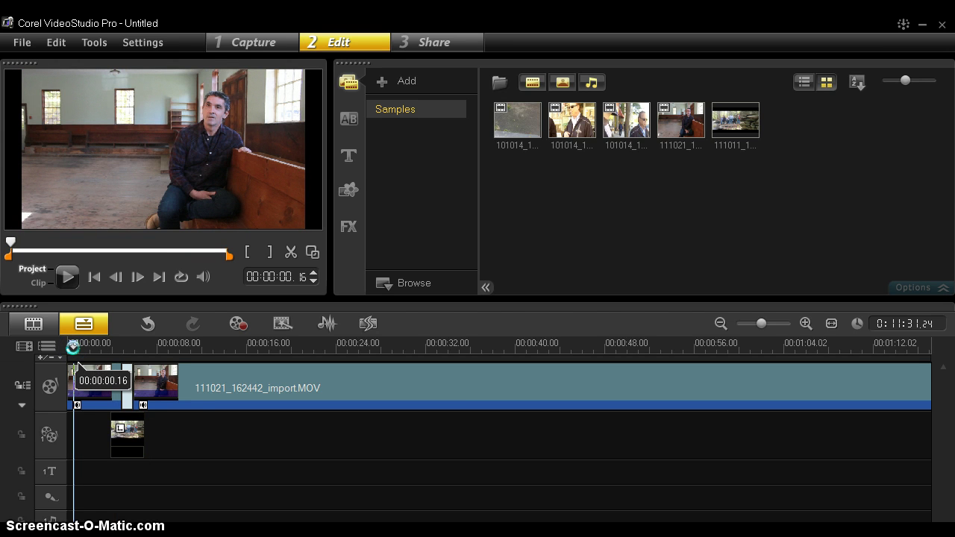
key(space)
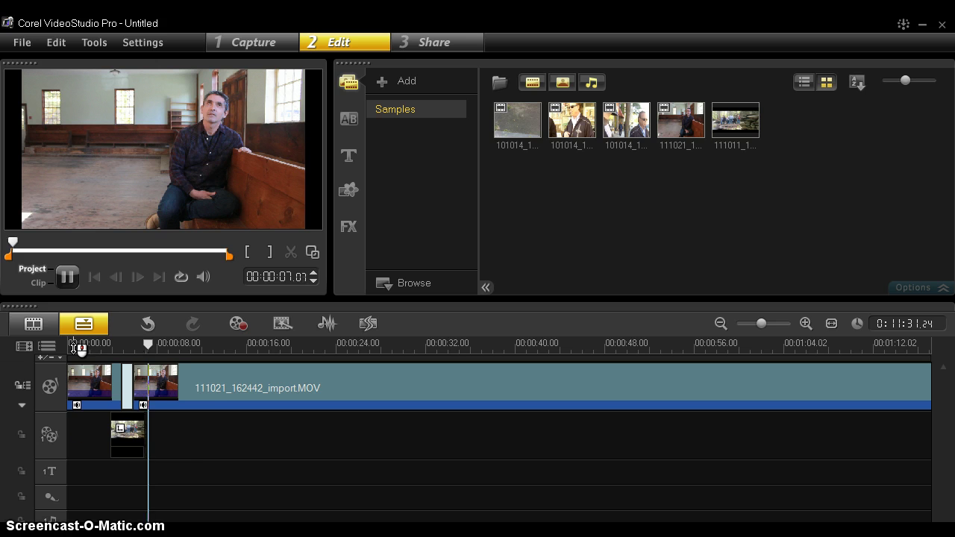
drag(149, 341, 133, 345)
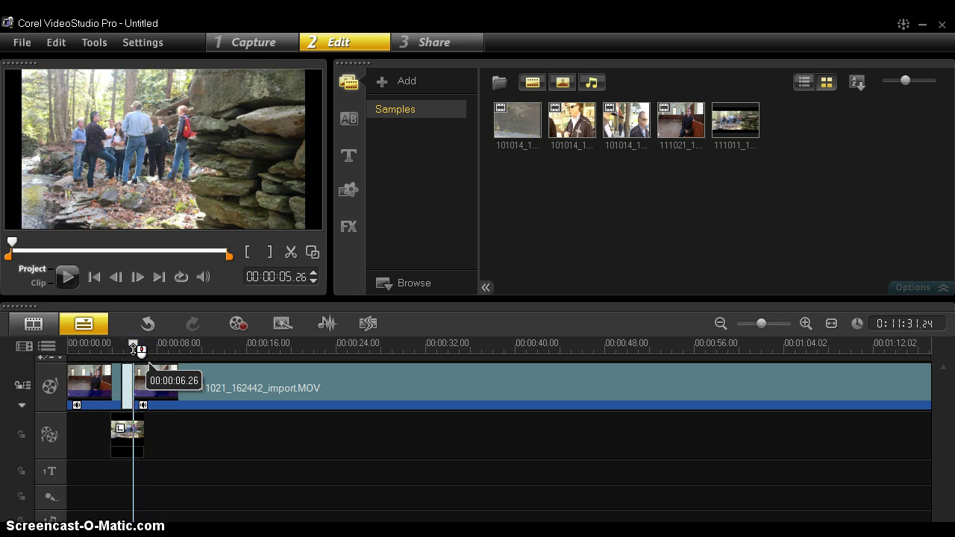
Apply Auto Pan & Zoom to the photo on the overlay track.
click(143, 432)
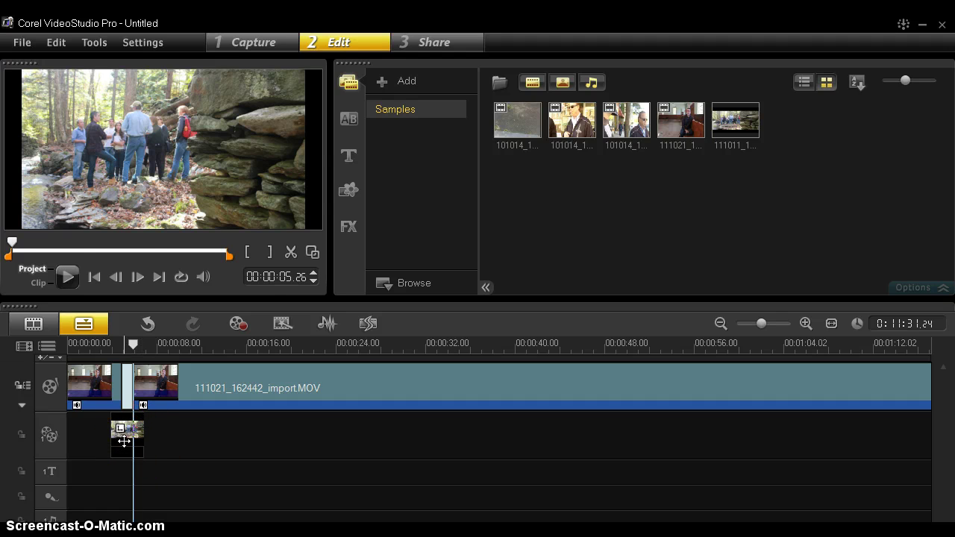
click(124, 440)
right_click(123, 441)
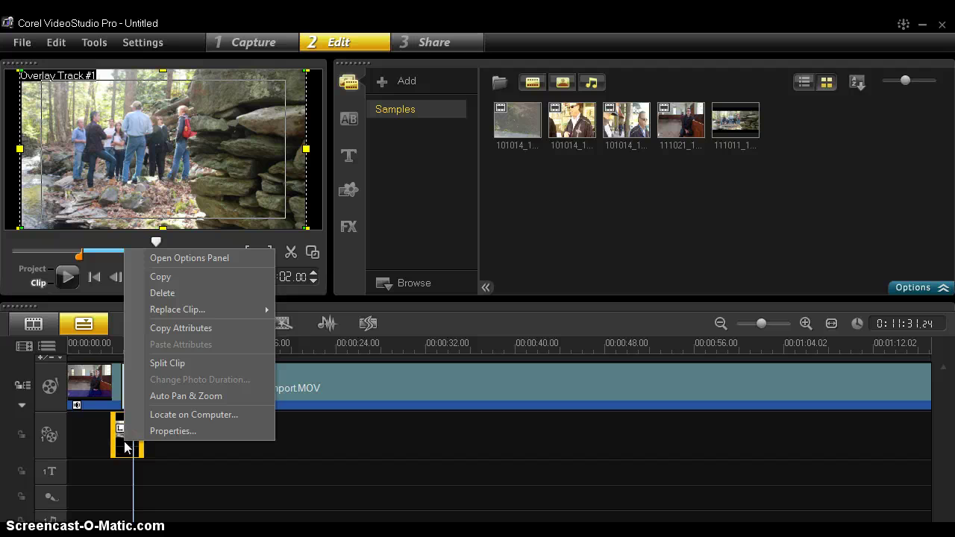
click(214, 395)
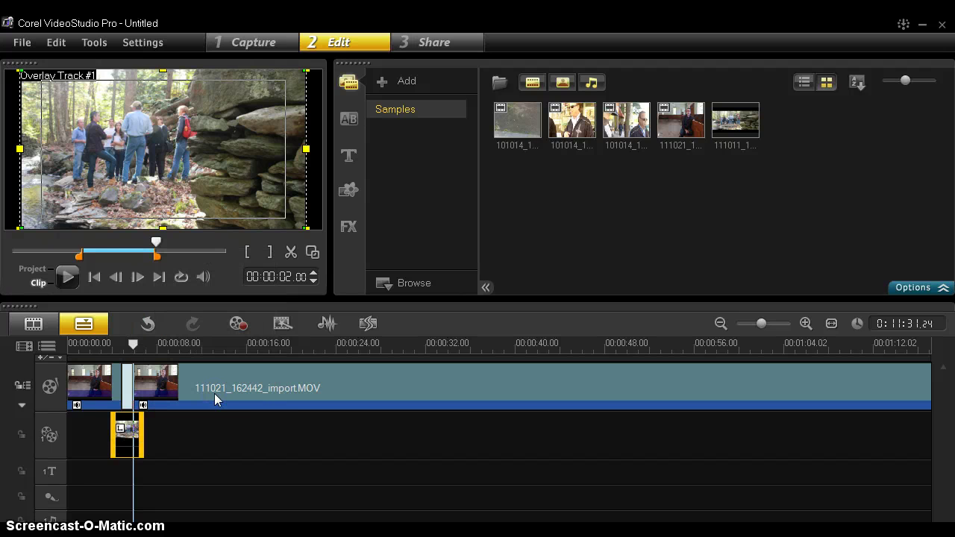
Play the project across the overlay photo to check its pan and zoom, and return the playhead to 00:00:05.24.
click(134, 343)
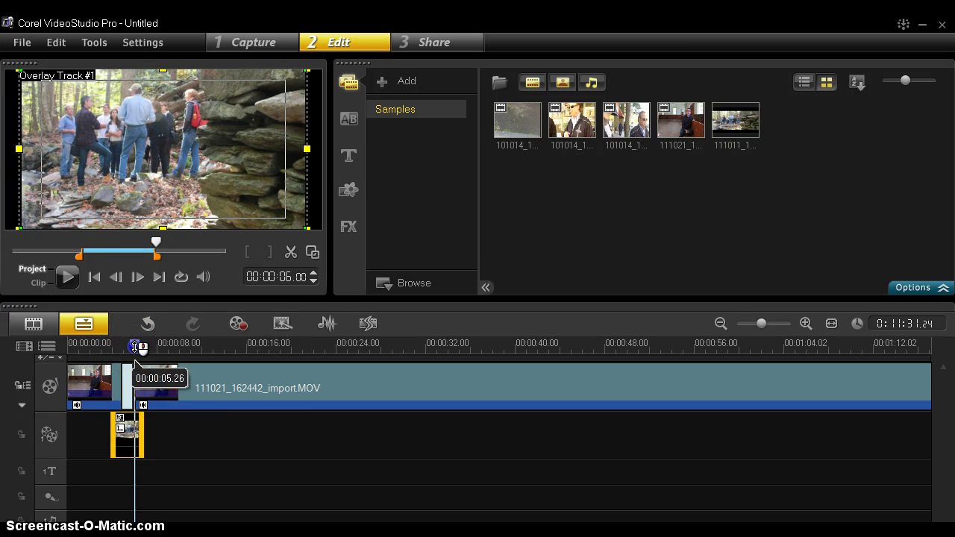
drag(134, 345, 86, 346)
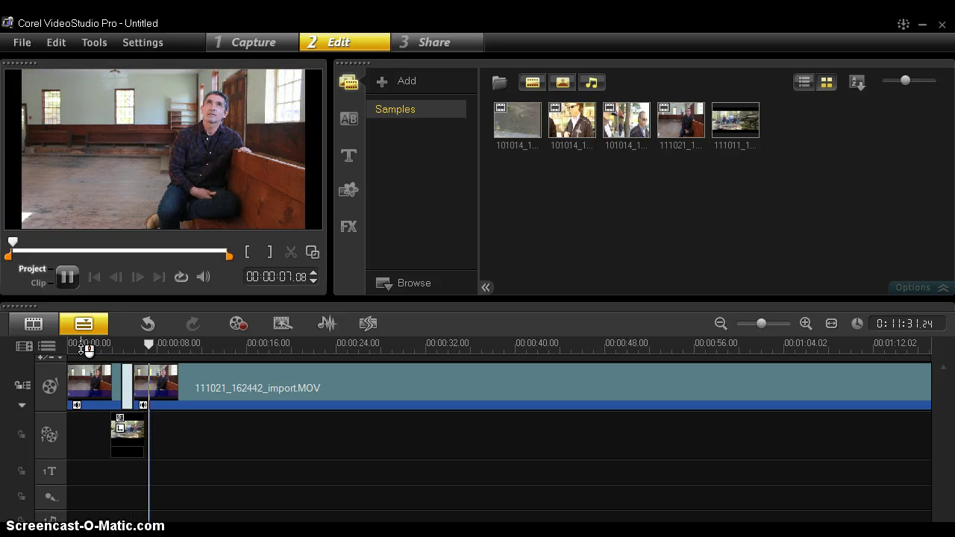
key(space)
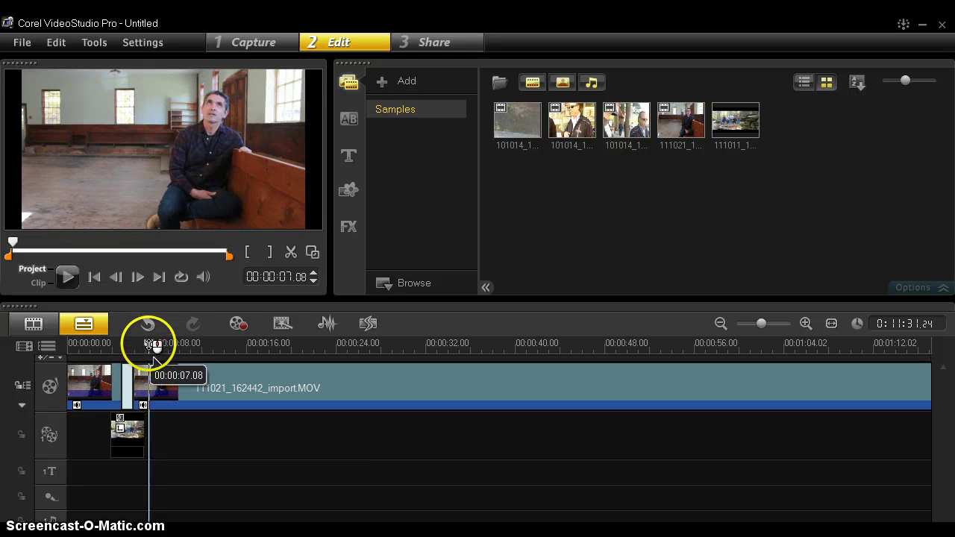
drag(153, 347, 132, 347)
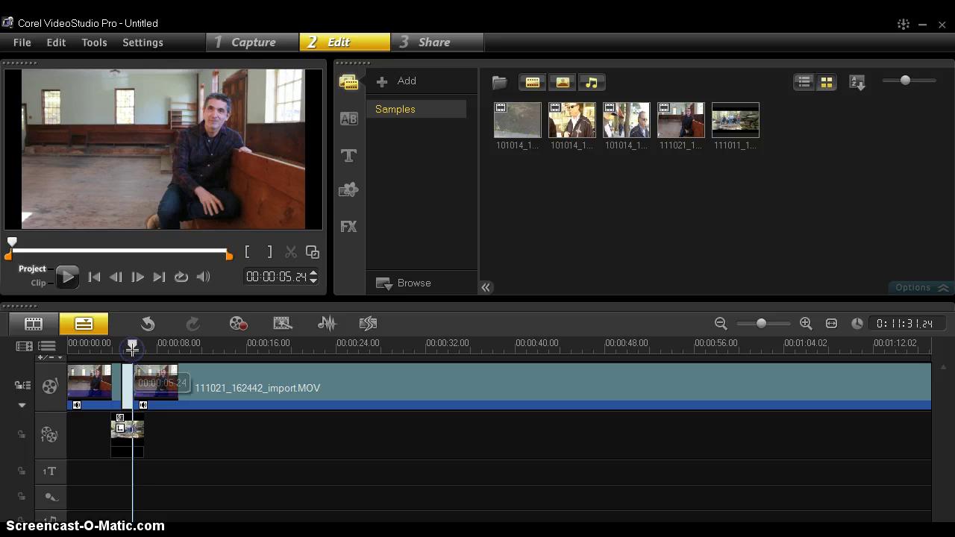
Open the custom Pan & Zoom settings of the overlay photo and switch the No panning option on and off again.
double_click(129, 439)
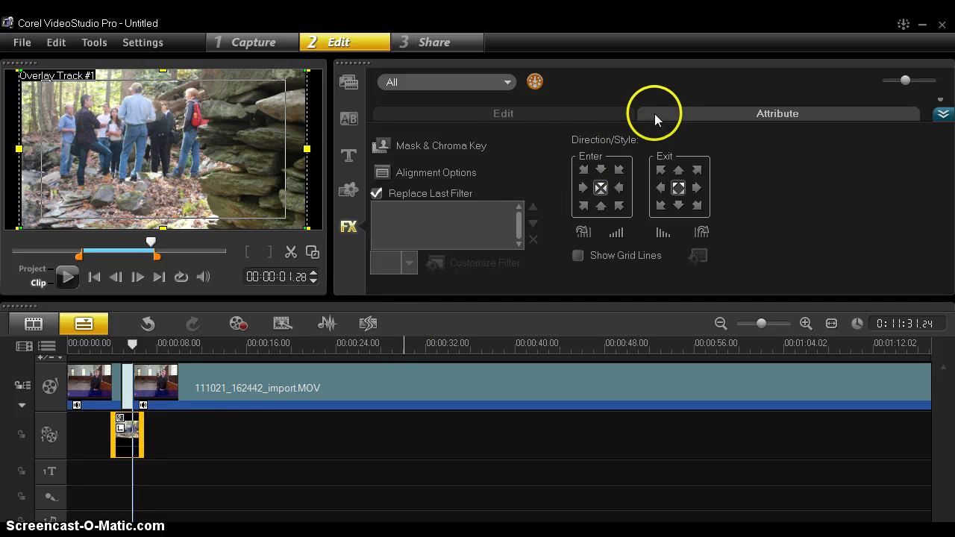
click(501, 113)
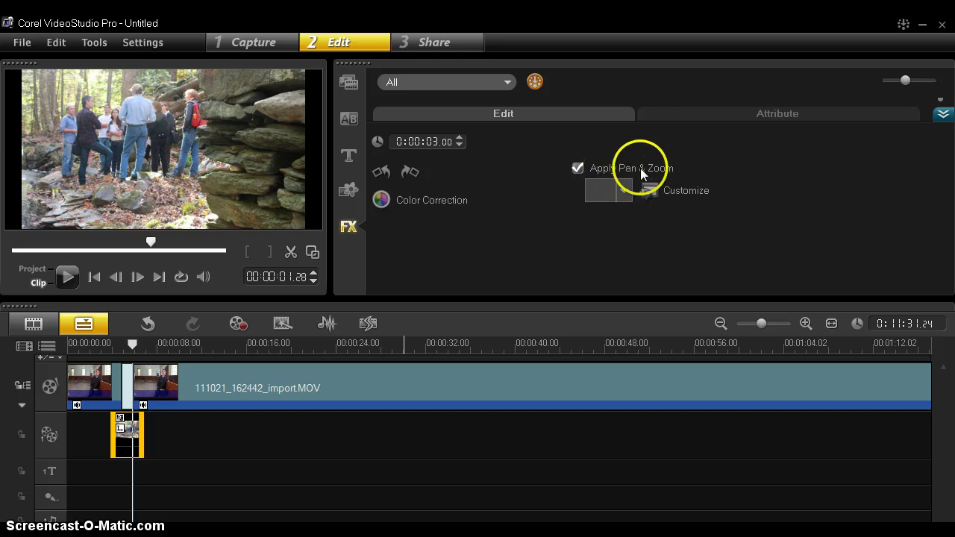
click(648, 191)
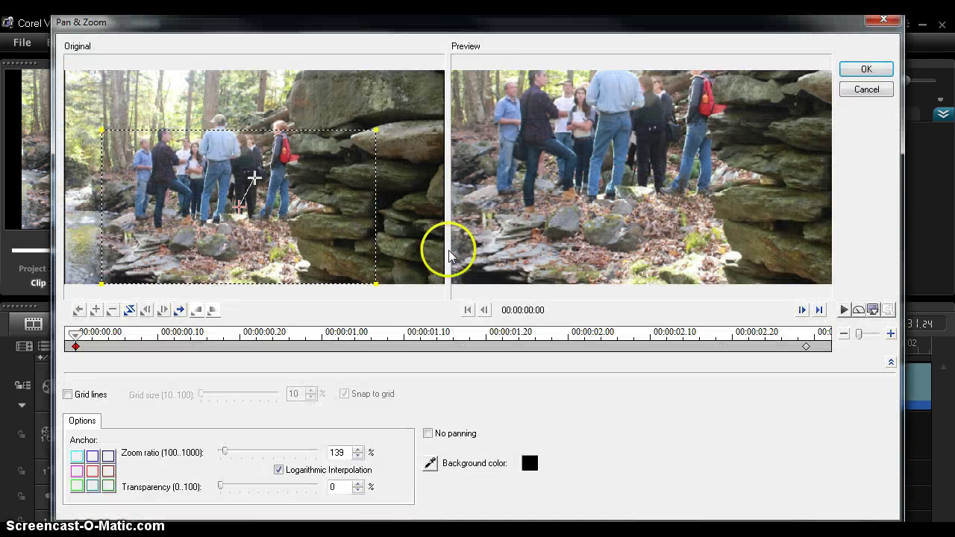
click(428, 434)
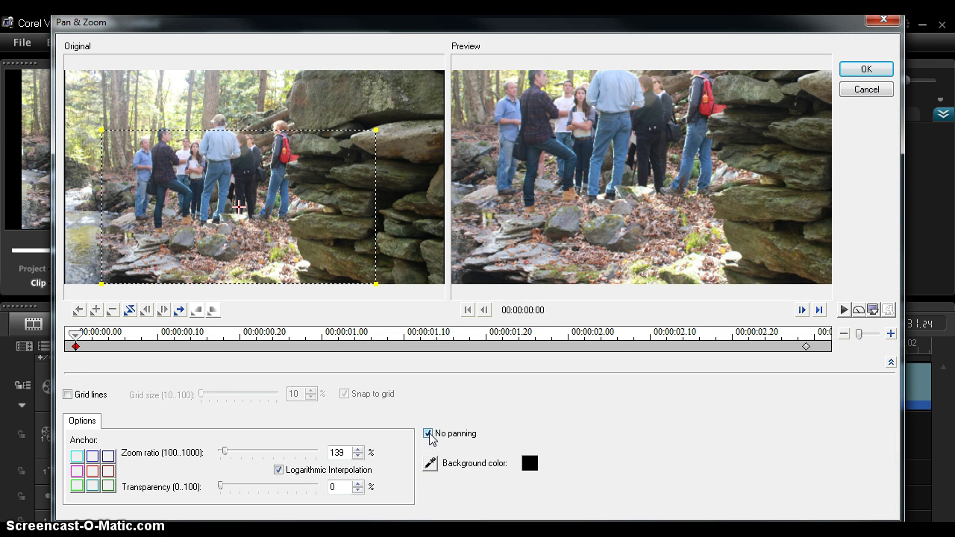
click(428, 433)
Try several anchor positions for the starting frame of the photo's pan, ending with the middle-left anchor.
click(92, 456)
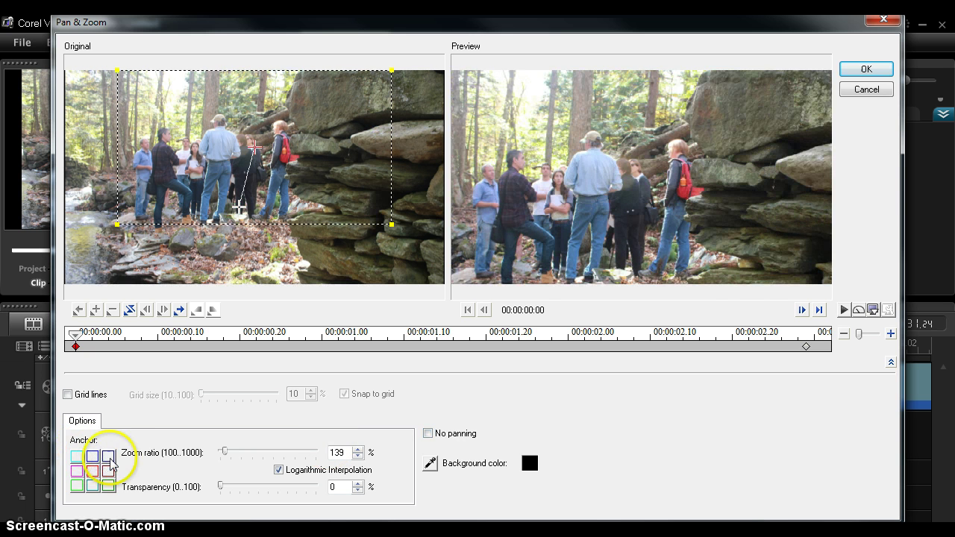
click(109, 457)
click(109, 483)
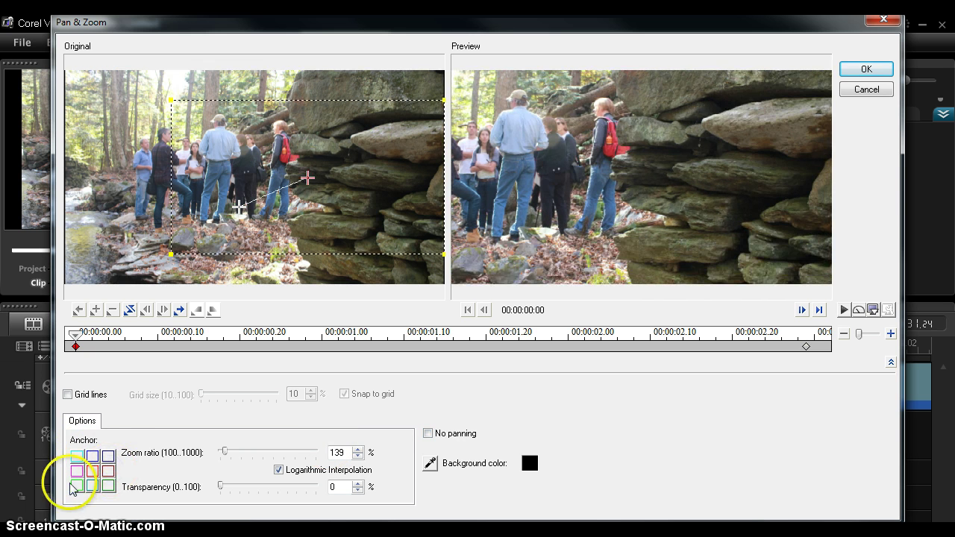
click(78, 486)
click(77, 475)
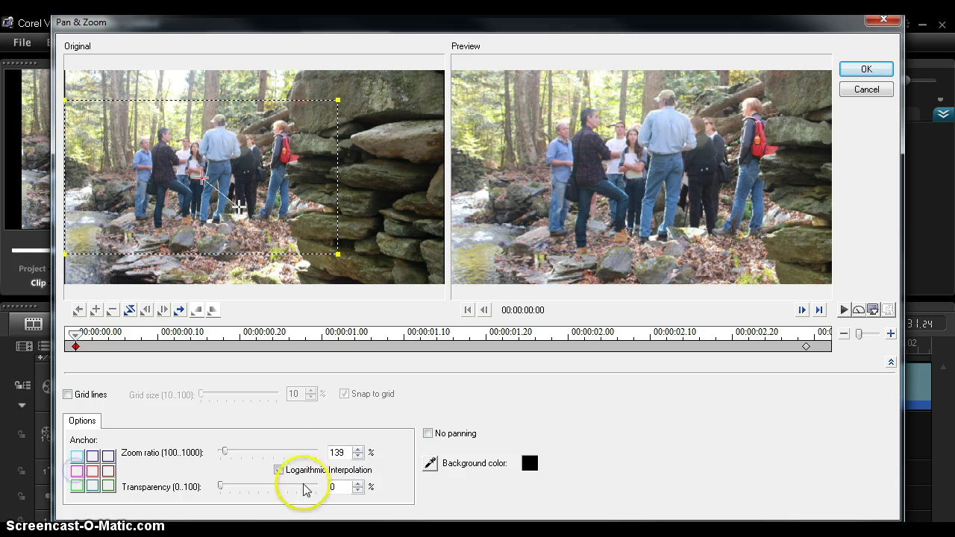
Try a zoom ratio of 129% for the photo's starting frame, and discard all the custom Pan & Zoom changes.
click(358, 457)
click(358, 456)
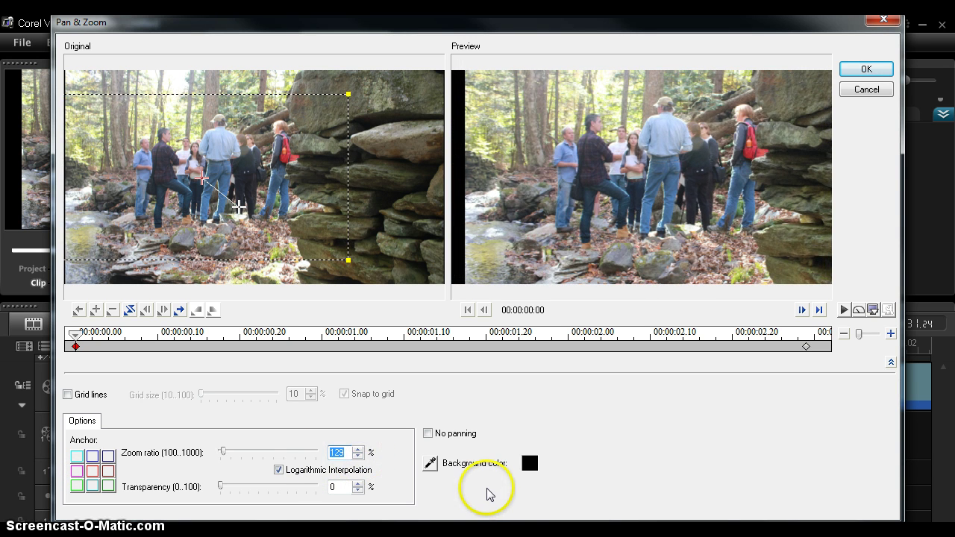
click(869, 89)
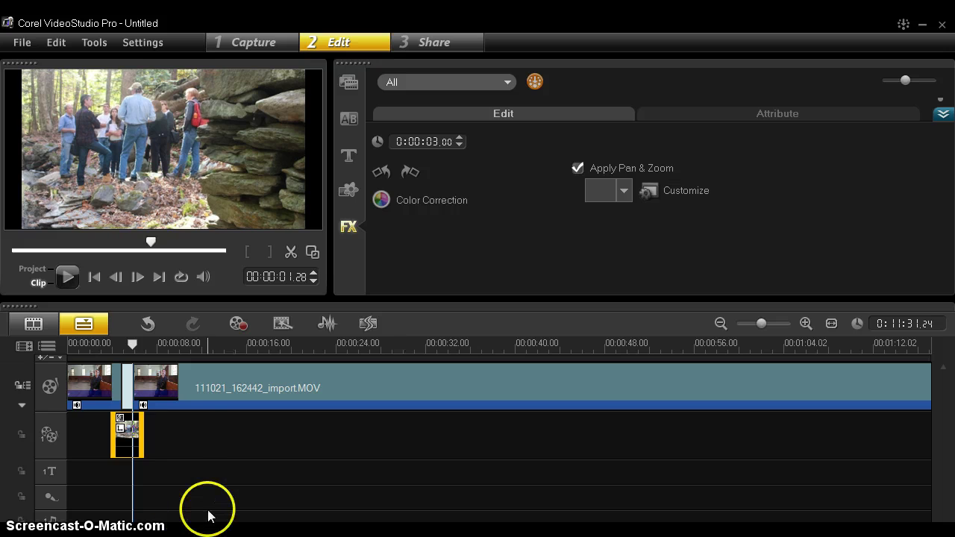